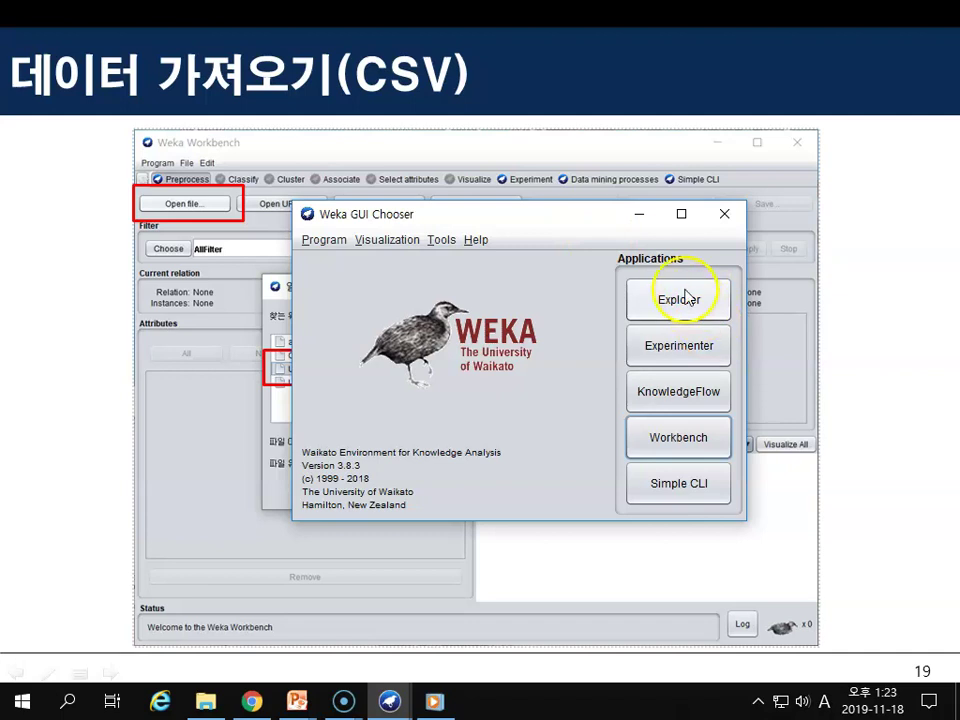
Launch the Workbench application from the Weka GUI Chooser.
left_click(697, 449)
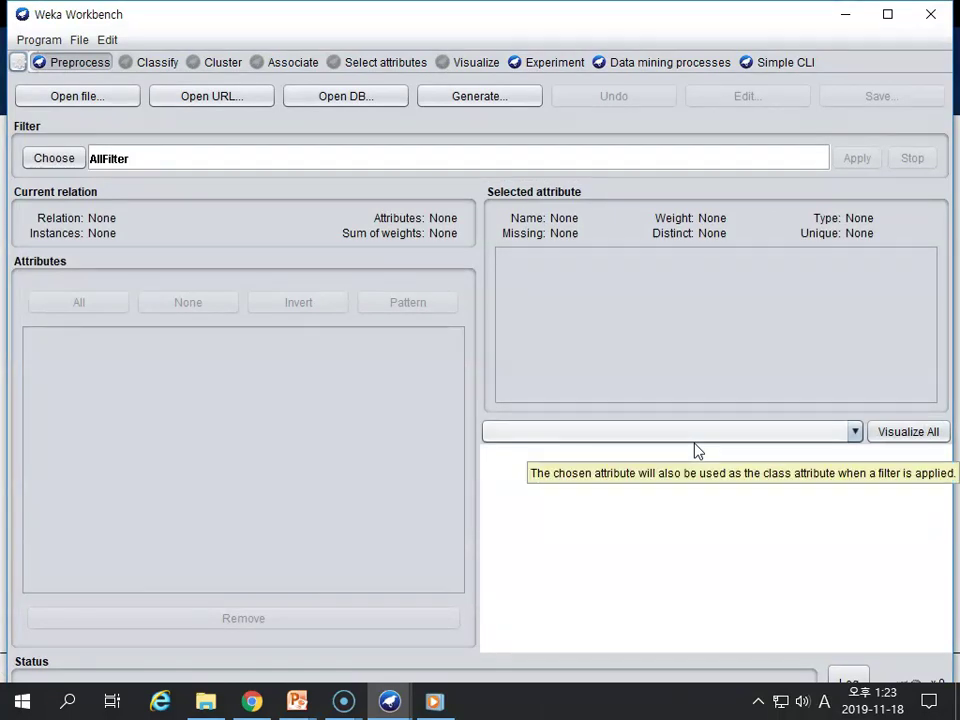
left_click(840, 183)
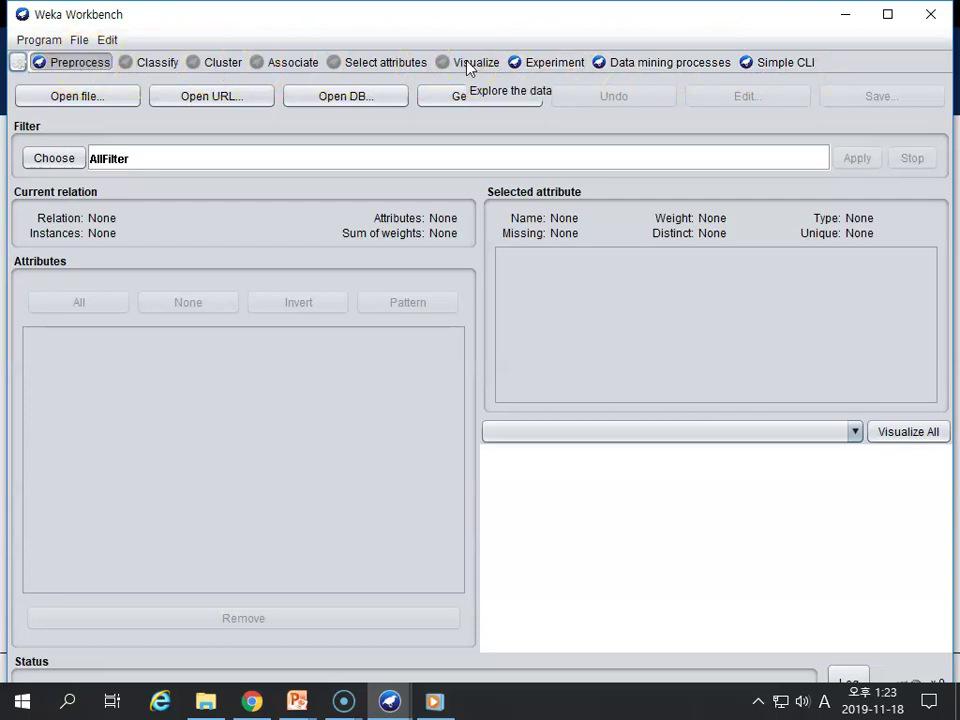
Bring the Weka GUI Chooser forward to review its applications, and return to the Workbench window.
mouse_move(392, 703)
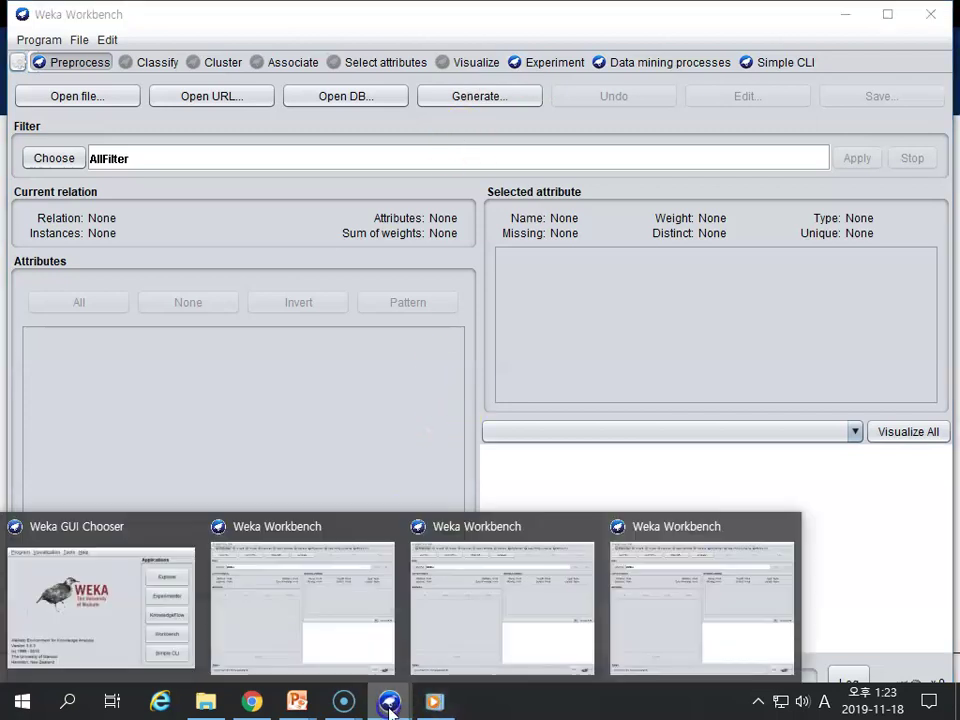
left_click(76, 606)
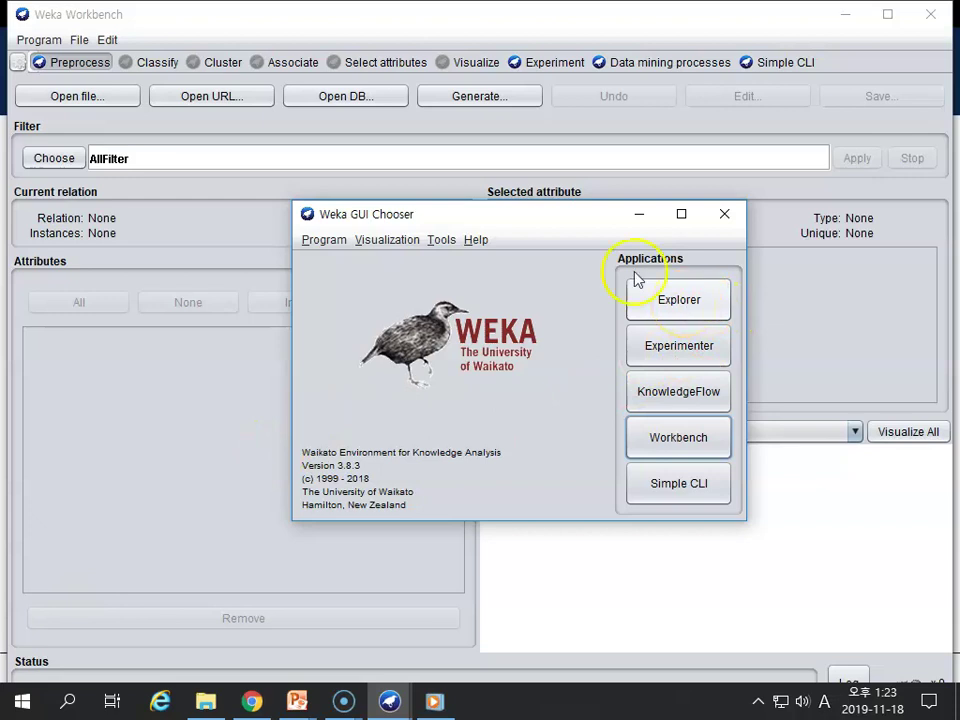
left_click(499, 17)
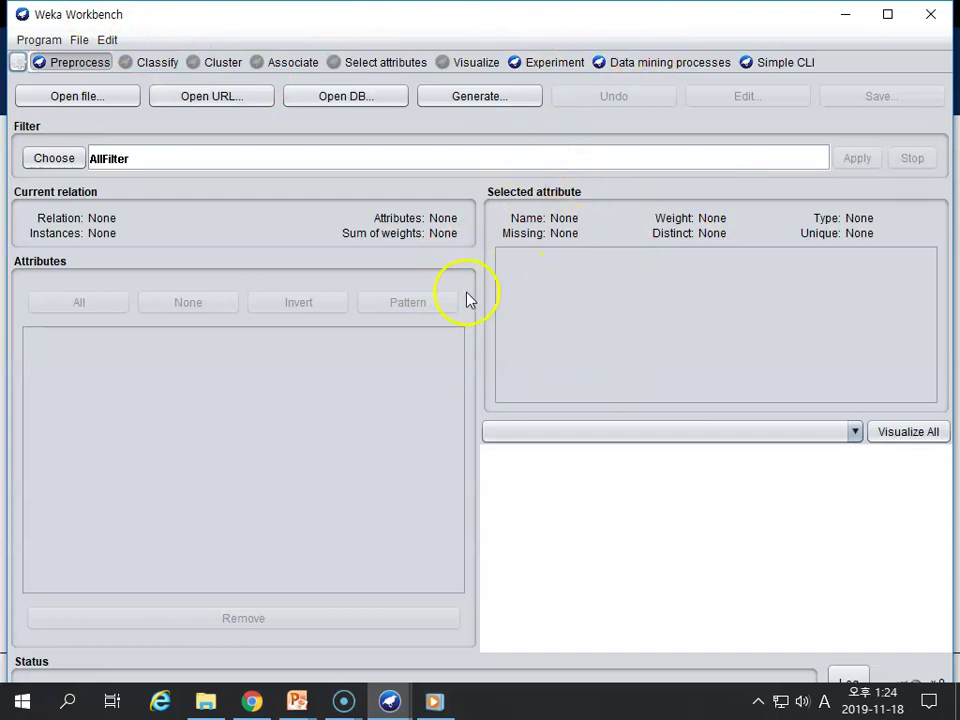
left_click(384, 292)
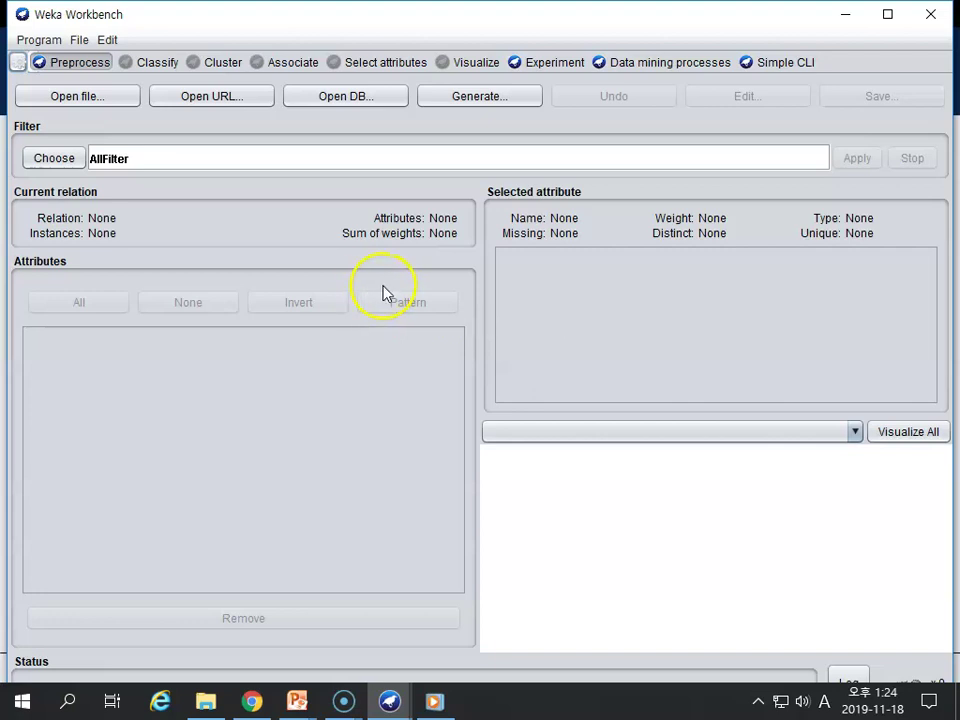
Start opening a data file and browse into the data folder inside Weka-3-8.
left_click(96, 100)
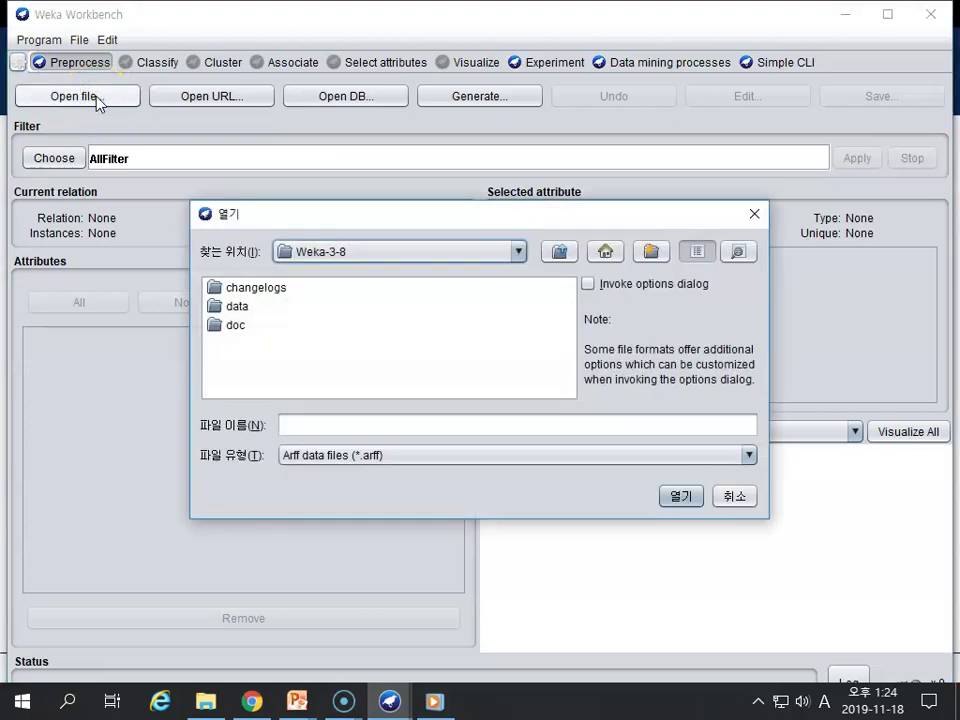
left_click(98, 103)
left_click_drag(318, 210, 301, 177)
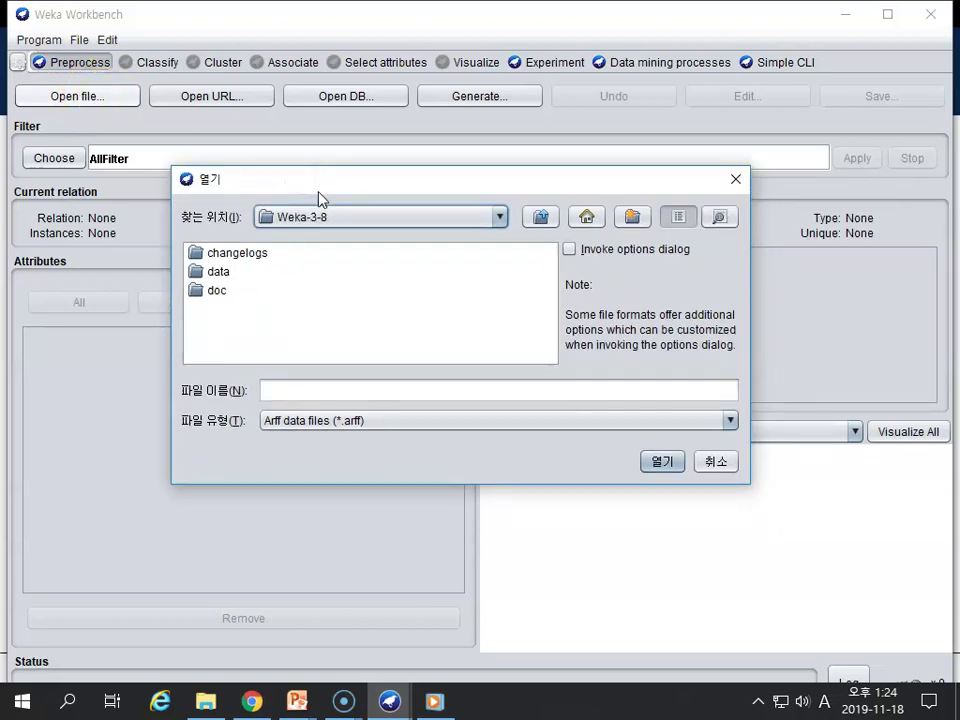
left_click(332, 203)
left_click(358, 290)
double_click(225, 277)
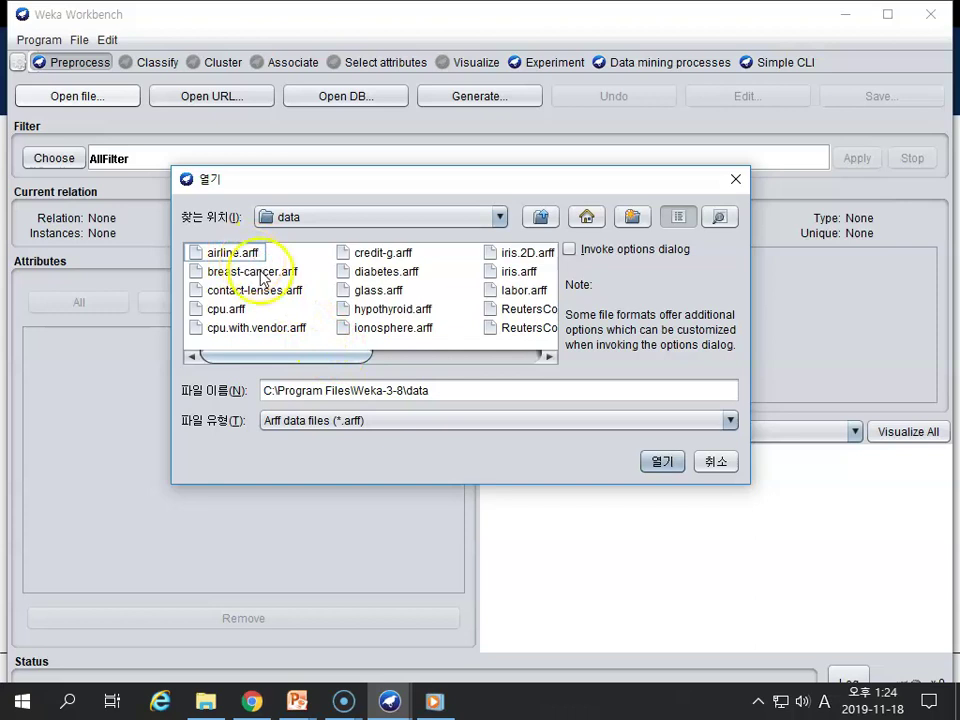
Look through the available folder locations and load the credit-g.arff dataset from the Weka data folder.
left_click(499, 216)
left_click_drag(497, 295, 498, 245)
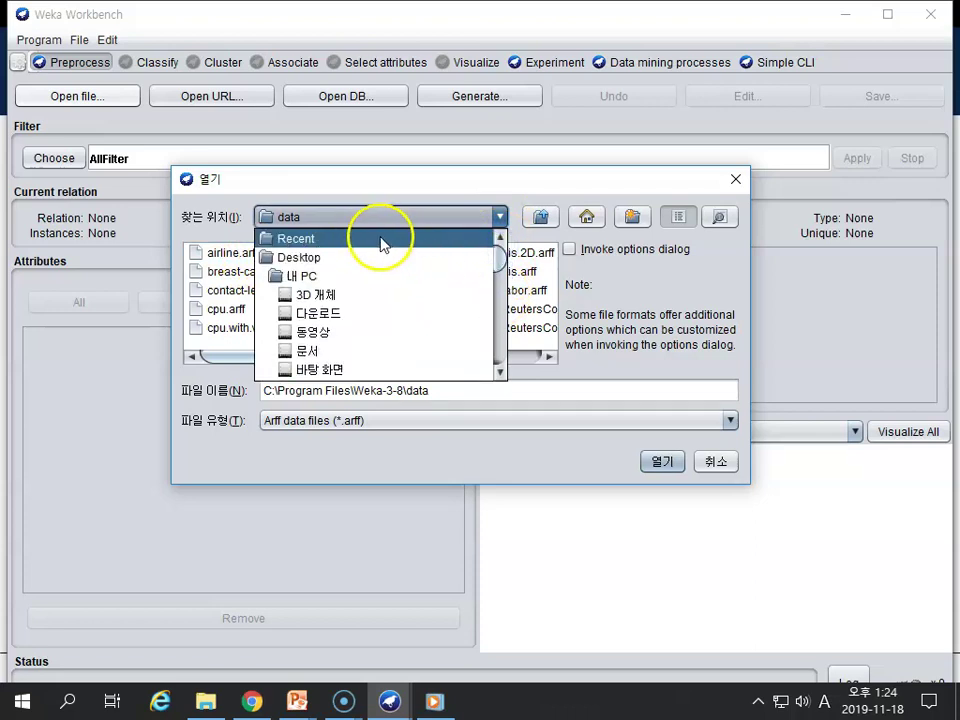
left_click(490, 192)
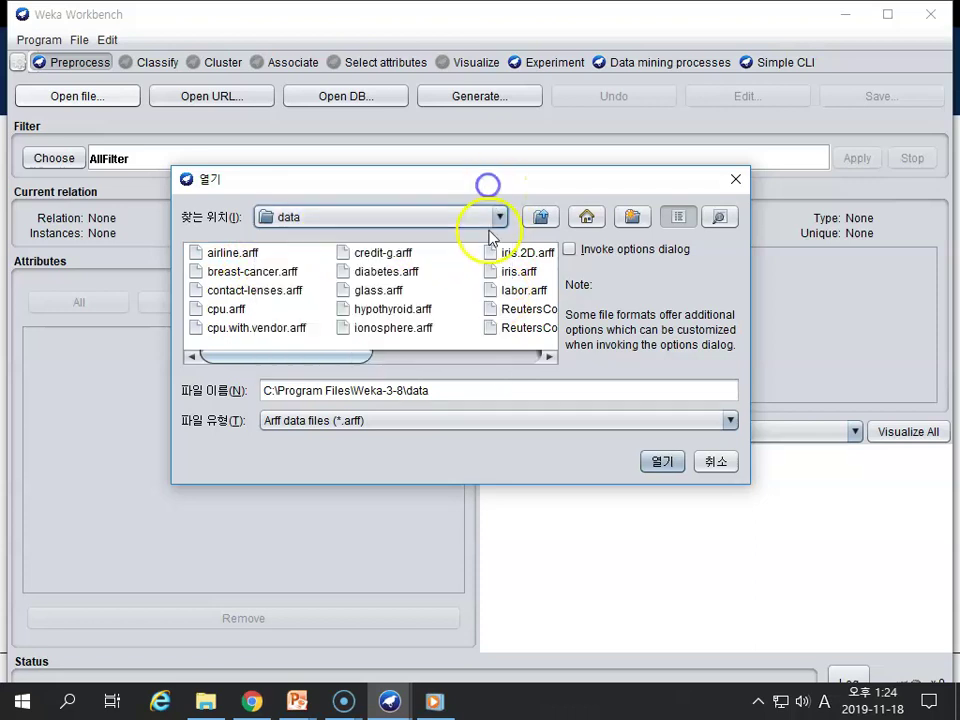
left_click(497, 216)
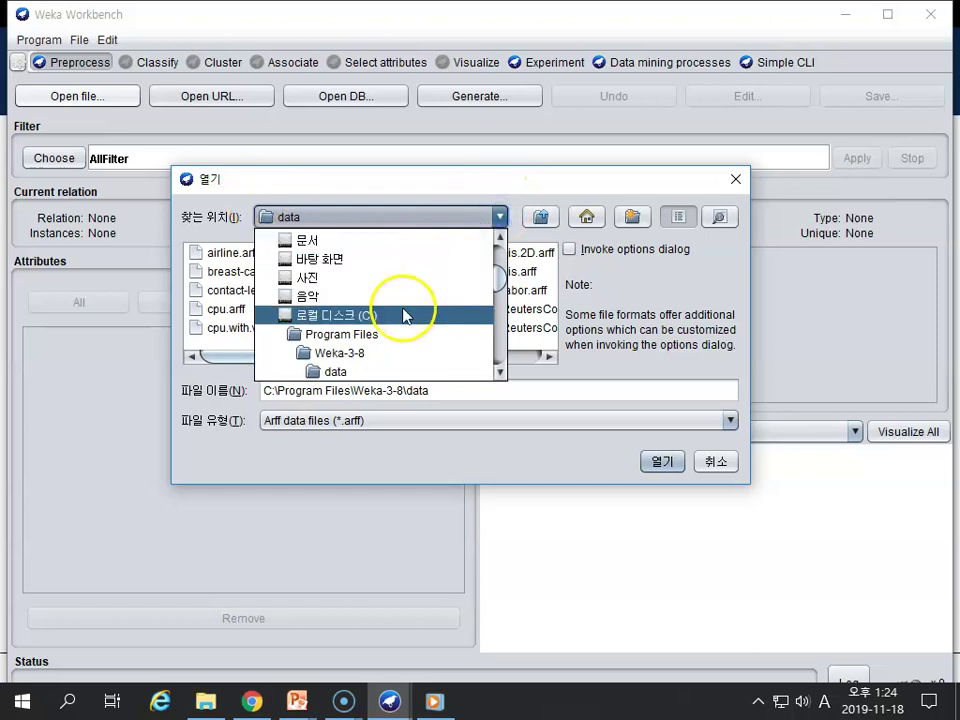
left_click(340, 260)
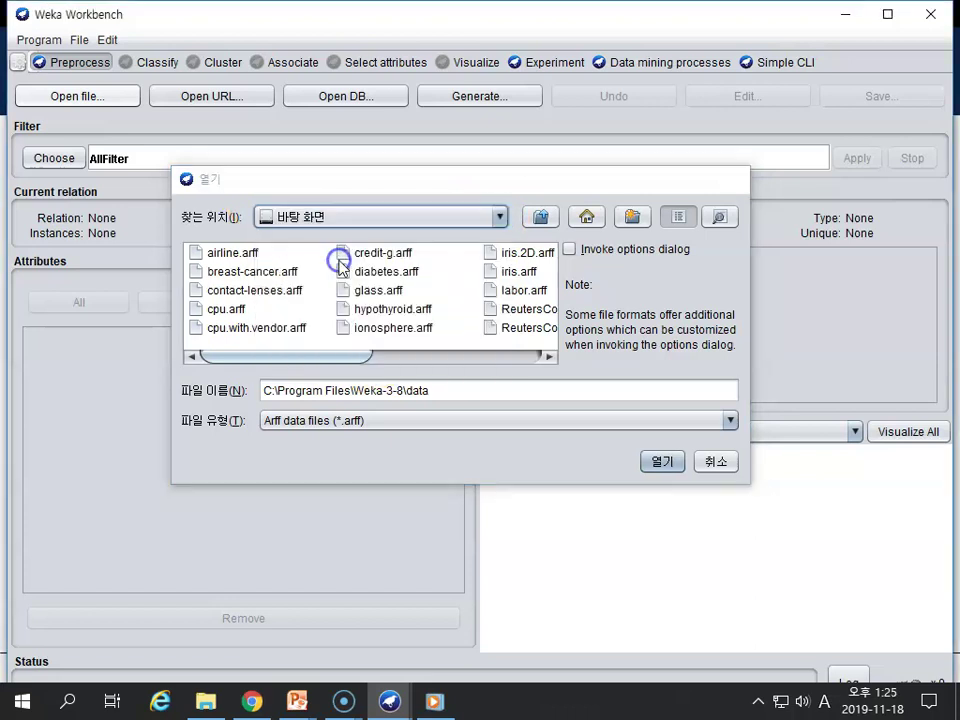
double_click(345, 255)
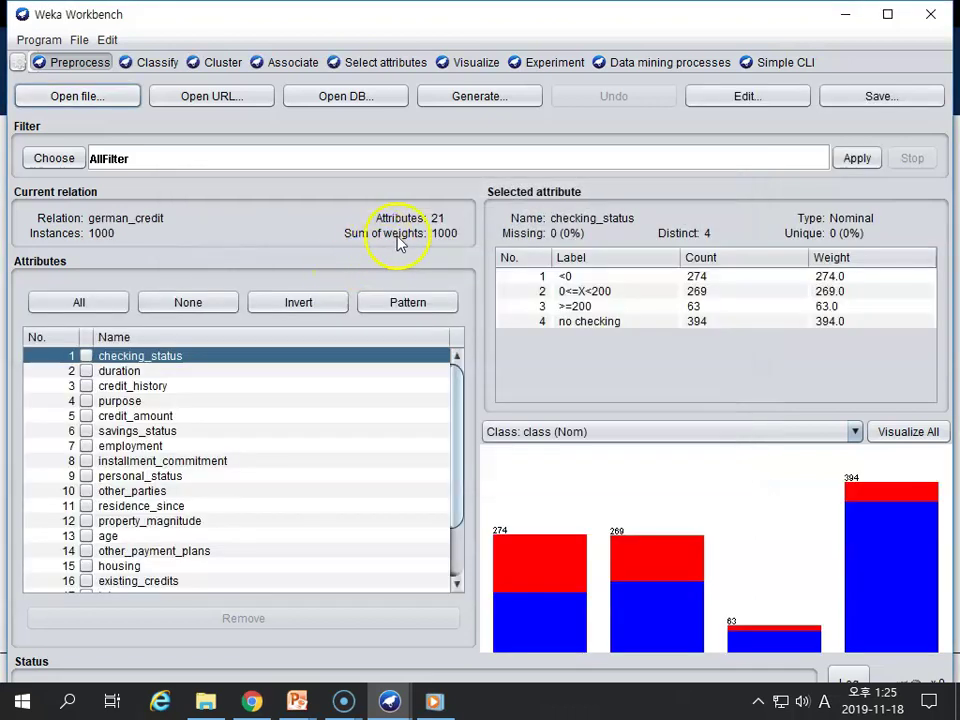
Start opening another data file and browse to the data folder on the desktop (바탕 화면).
left_click(118, 96)
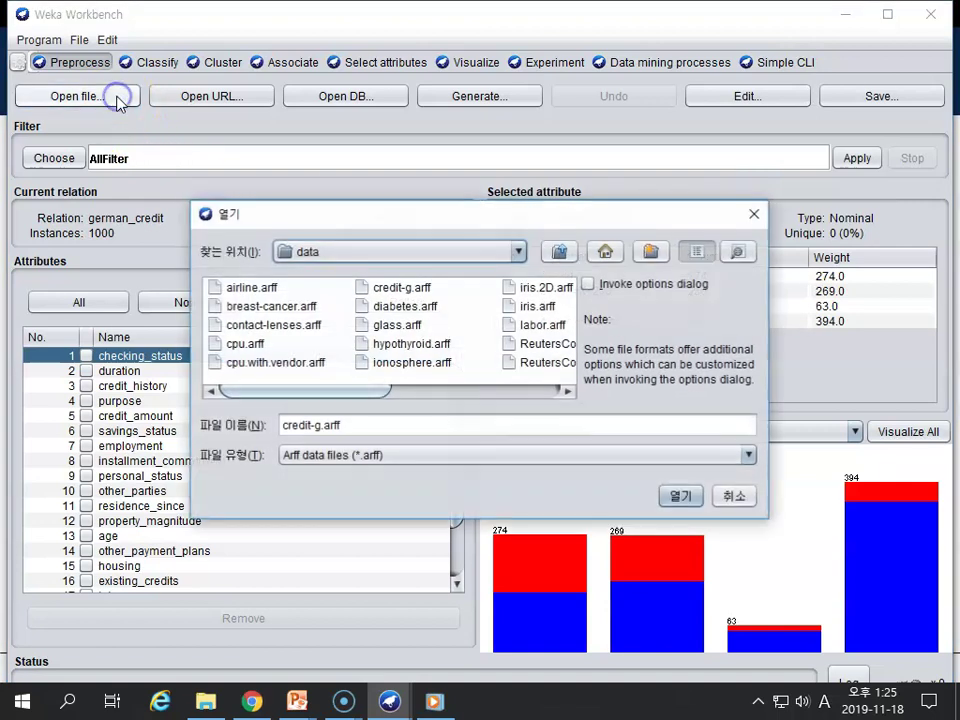
left_click(362, 256)
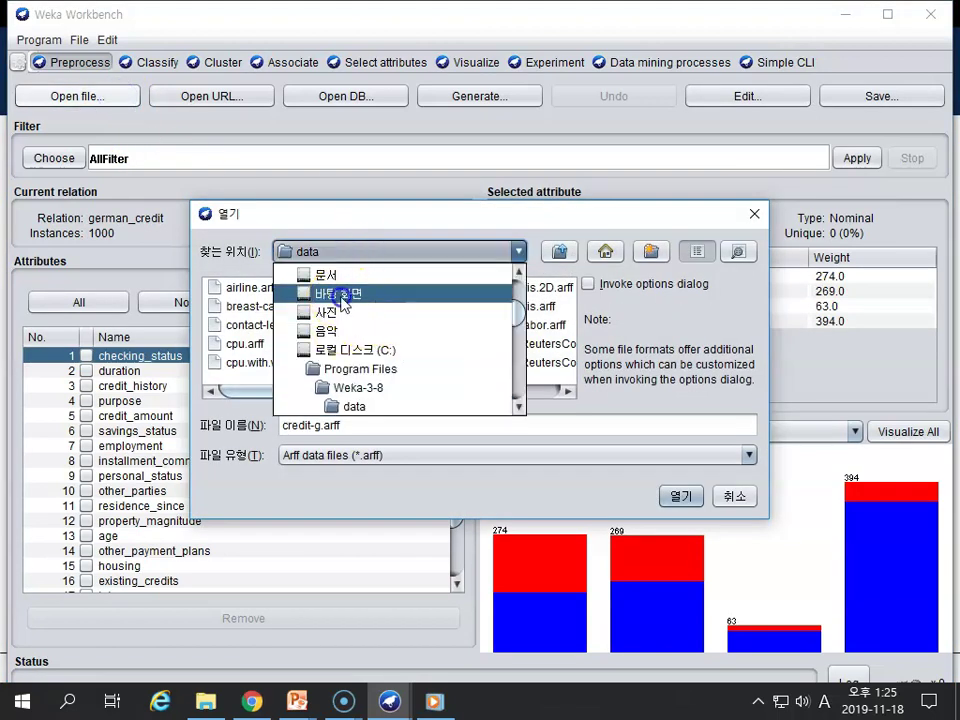
left_click(343, 296)
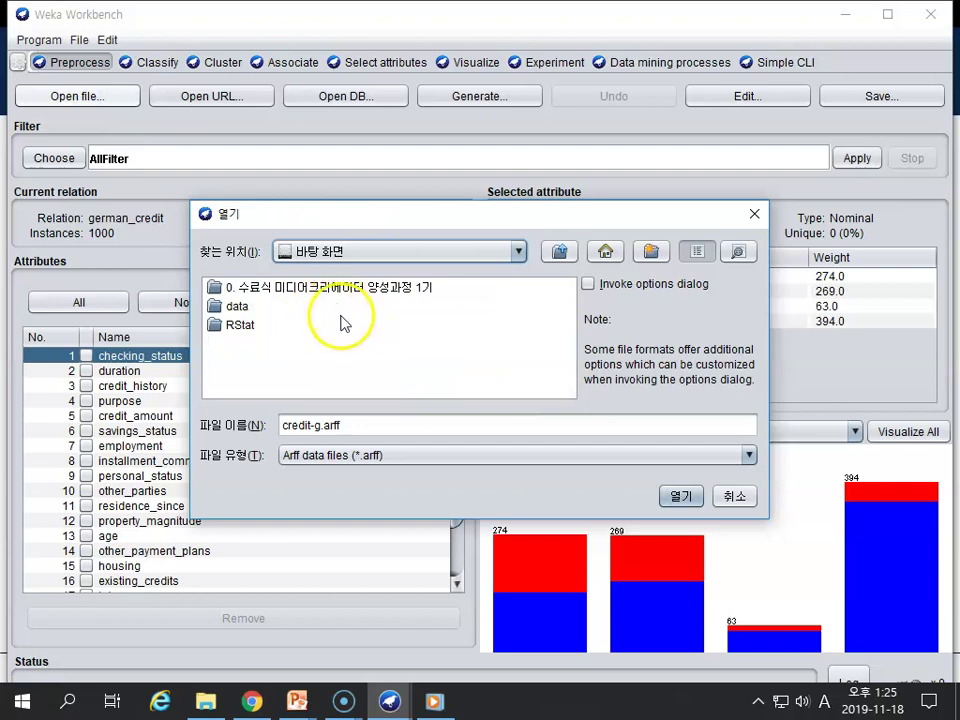
double_click(237, 306)
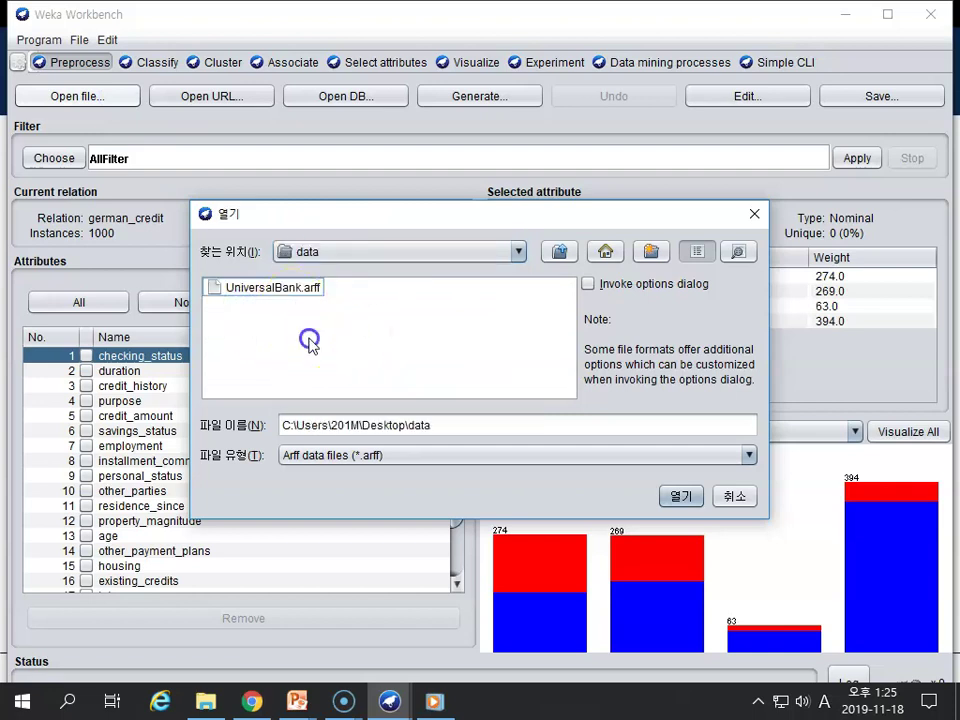
left_click(313, 256)
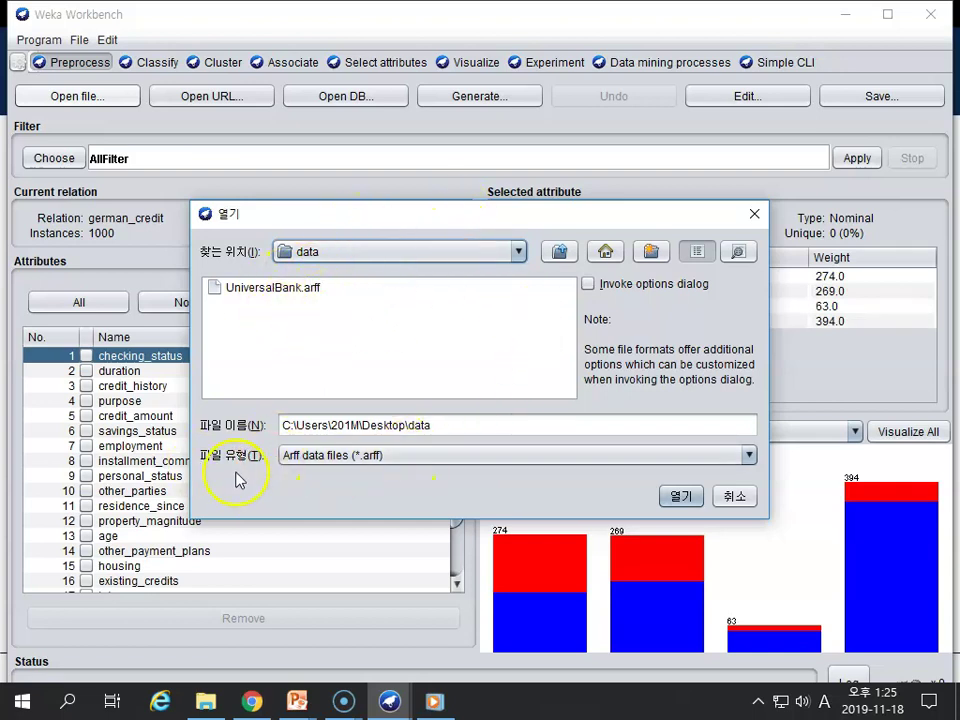
Set the file type to CSV data files (*.csv) and load UniversalBank.csv from the data folder.
left_click(411, 458)
left_click(411, 458)
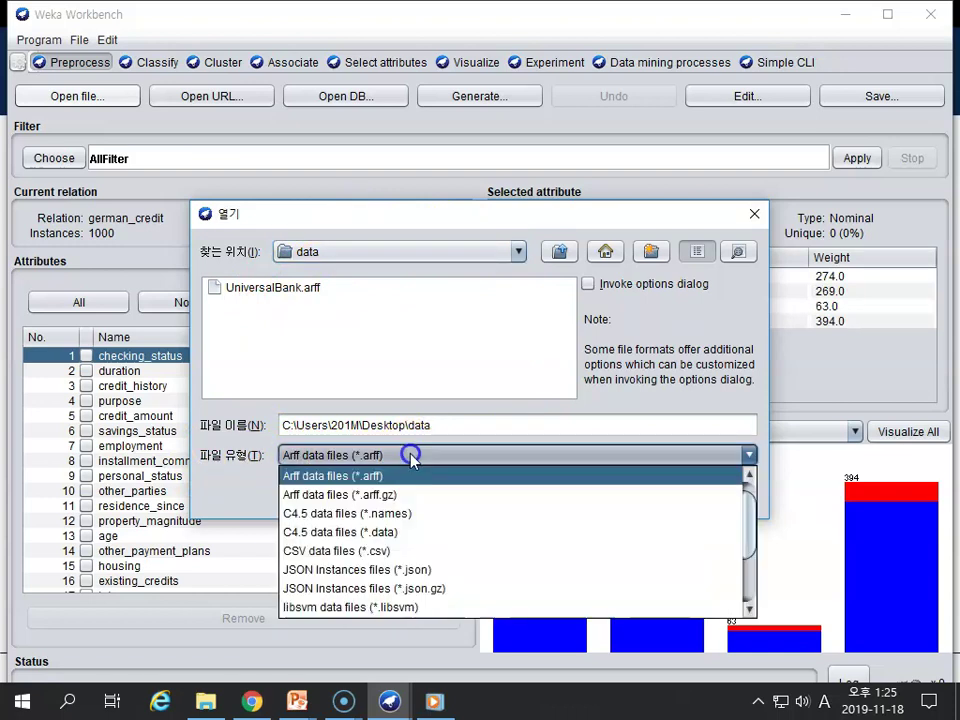
left_click(343, 559)
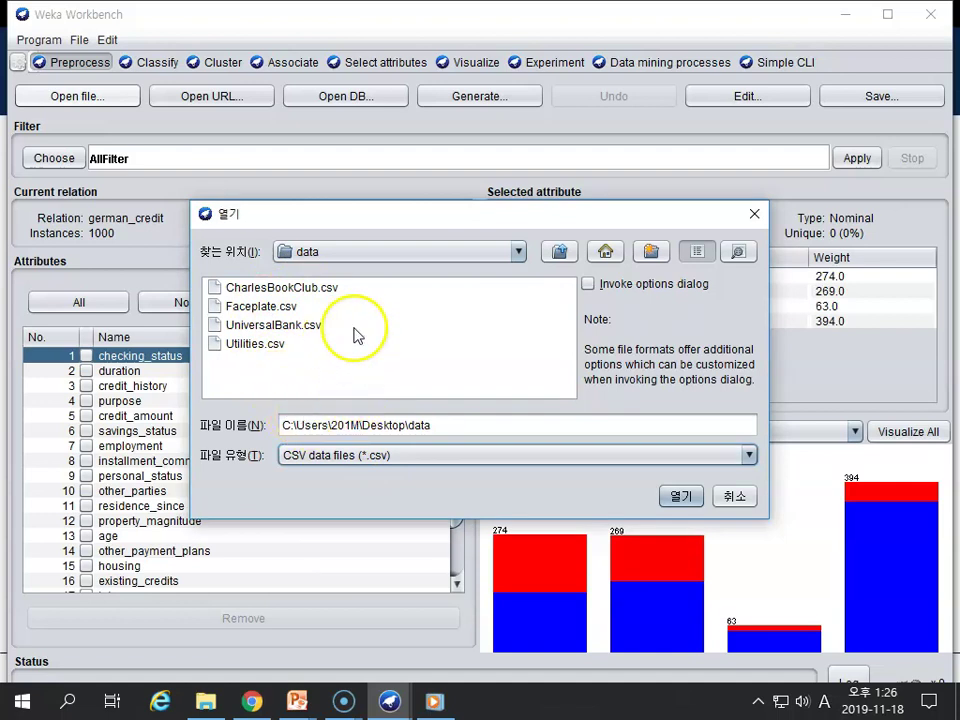
double_click(297, 326)
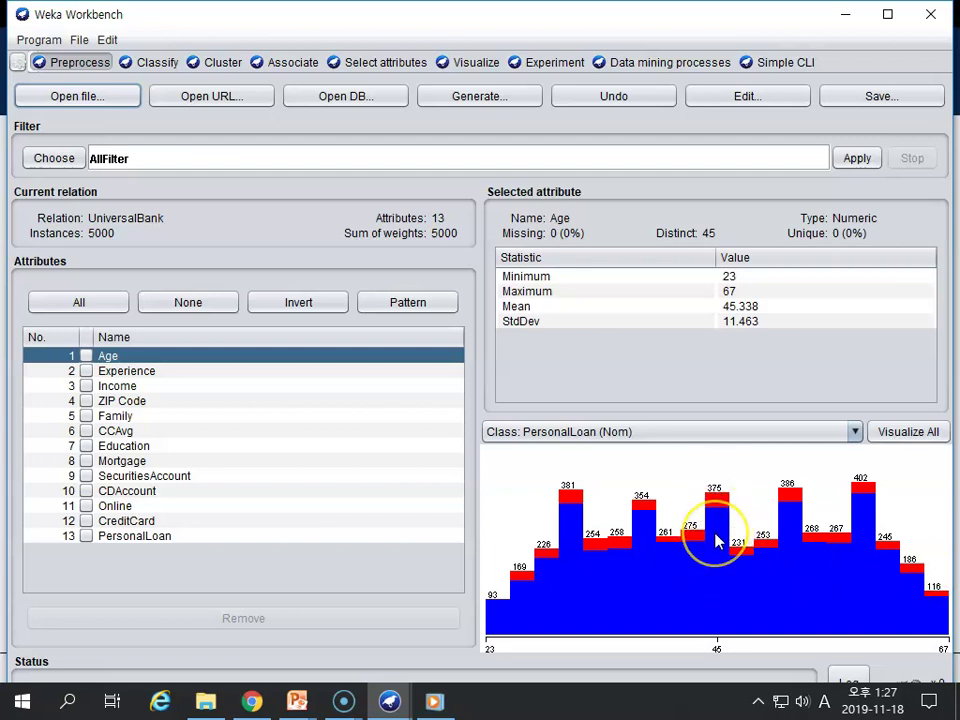
Inspect the counts and value ranges of individual bars in the Age histogram.
mouse_move(716, 541)
mouse_move(660, 564)
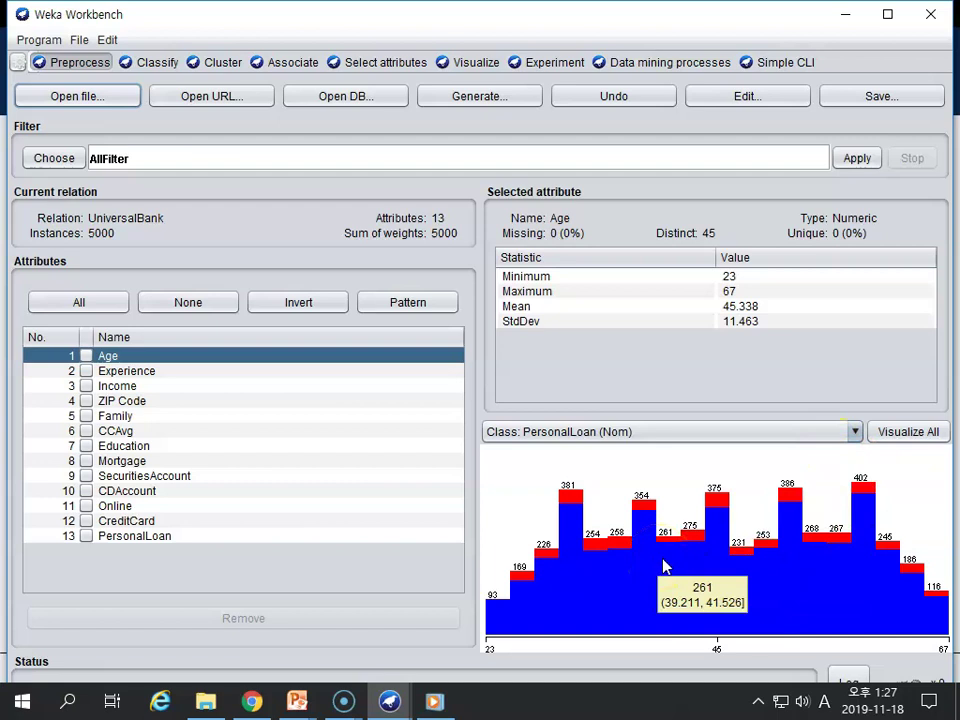
mouse_move(578, 502)
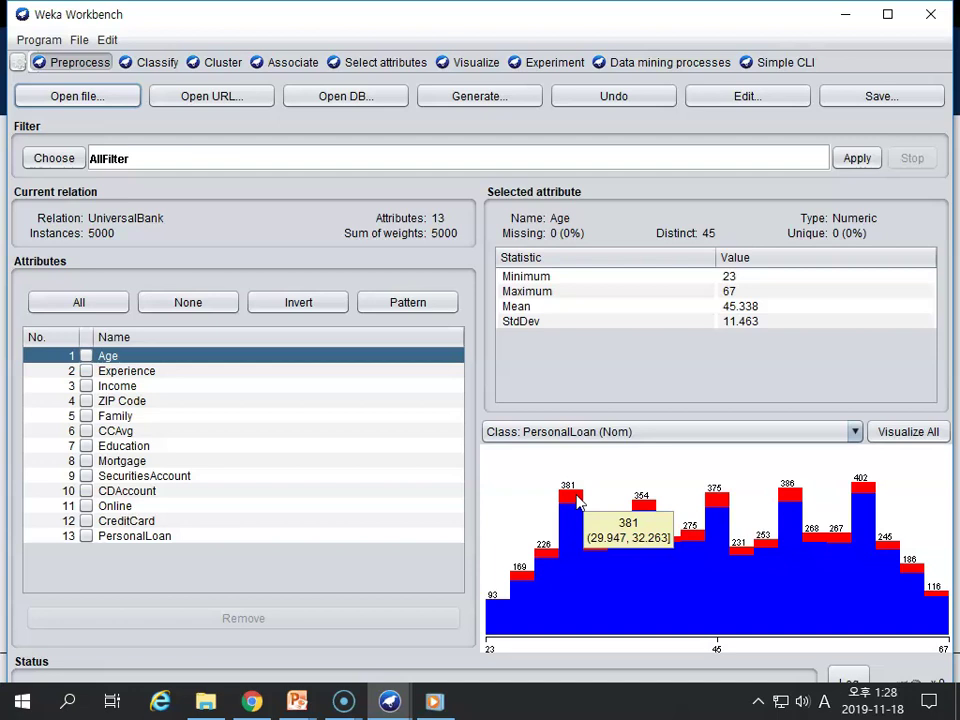
left_click(578, 503)
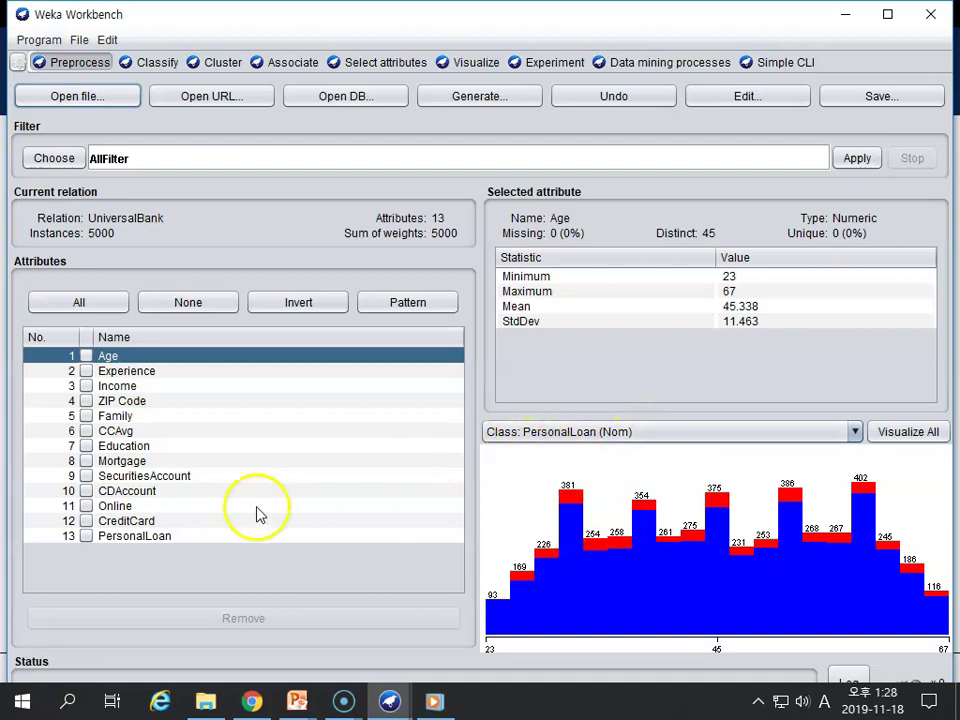
Display the PersonalLoan attribute and inspect the No and Yes bars of its distribution chart.
left_click(166, 541)
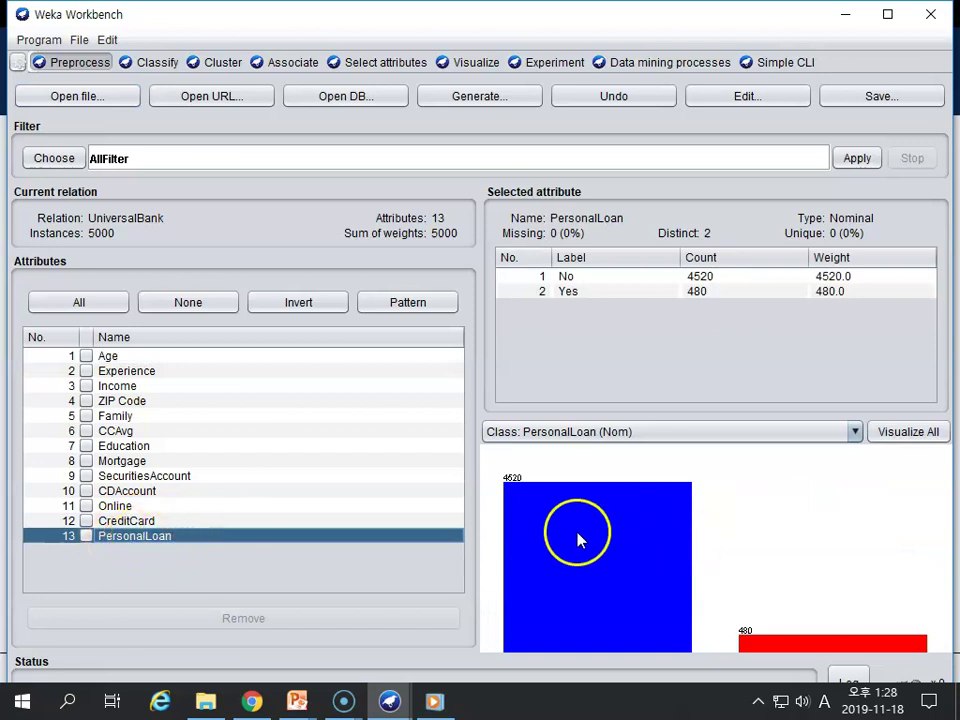
mouse_move(585, 534)
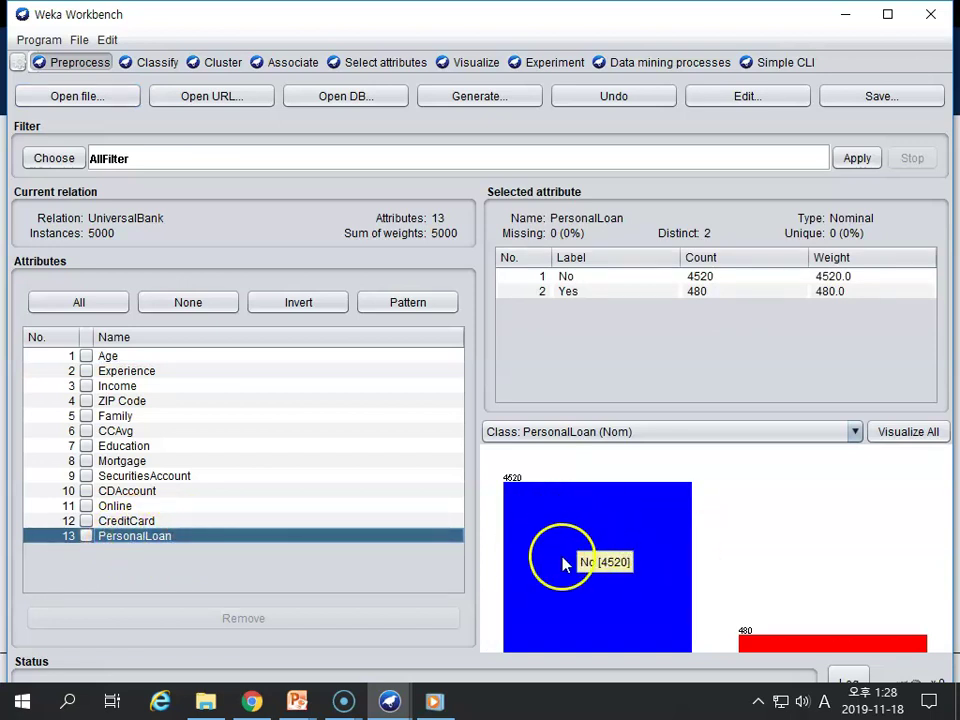
mouse_move(826, 655)
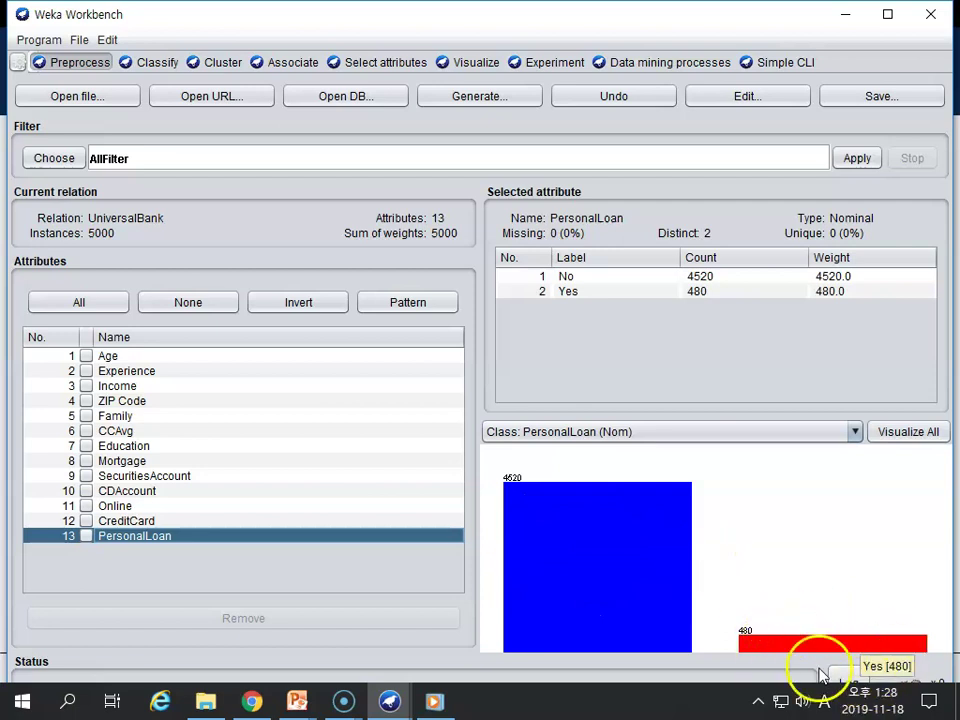
Display the Age attribute again and set its histogram's class to No class.
left_click(110, 357)
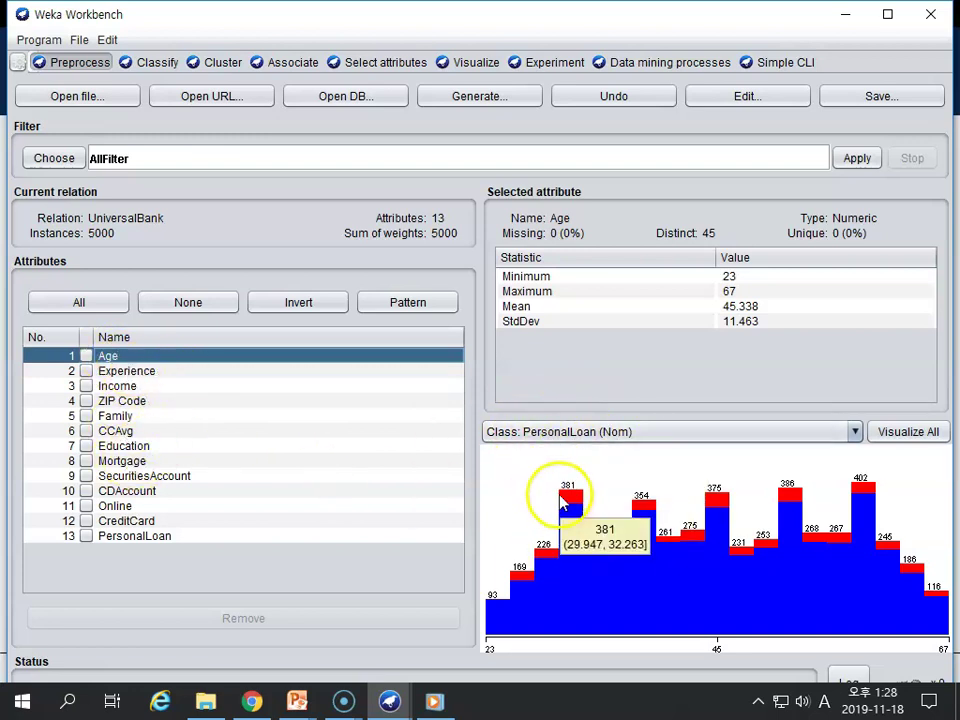
mouse_move(688, 551)
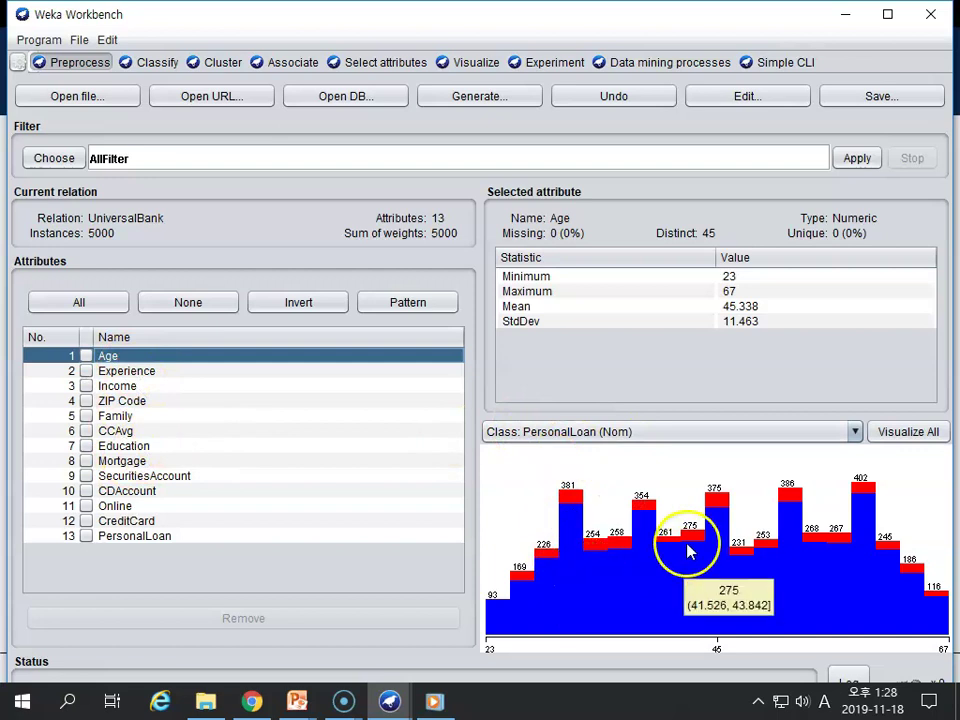
left_click(856, 432)
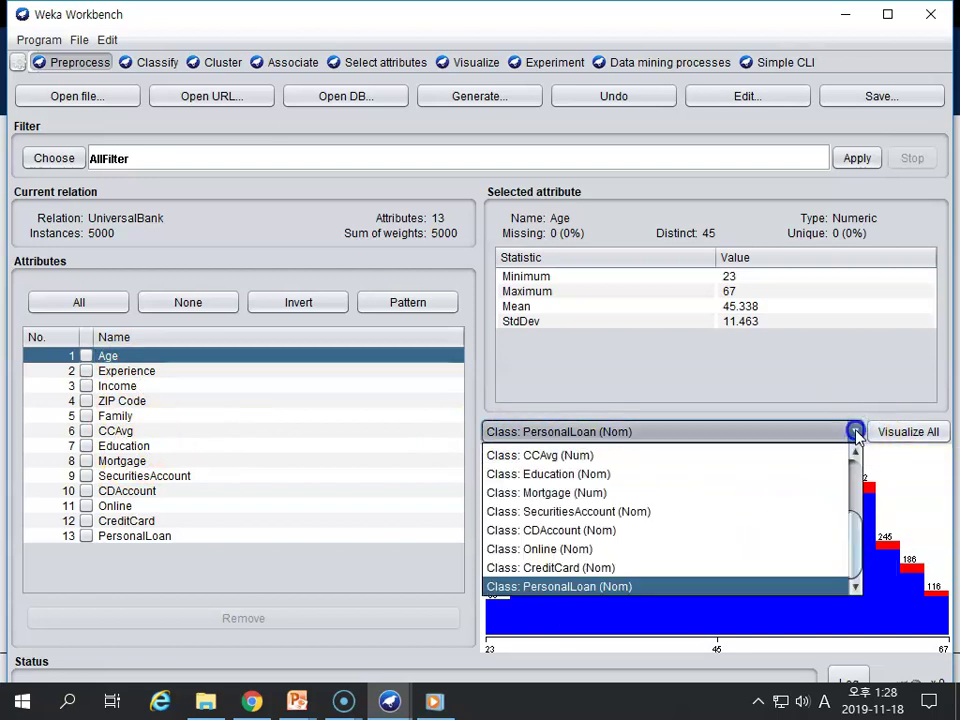
left_click_drag(857, 540, 857, 480)
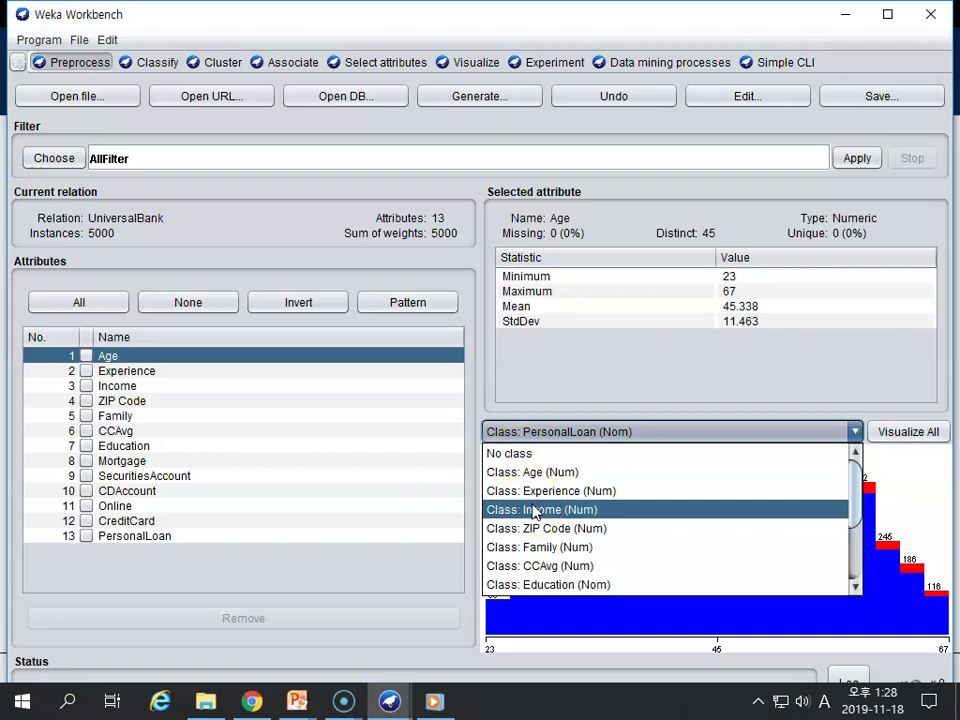
left_click(519, 456)
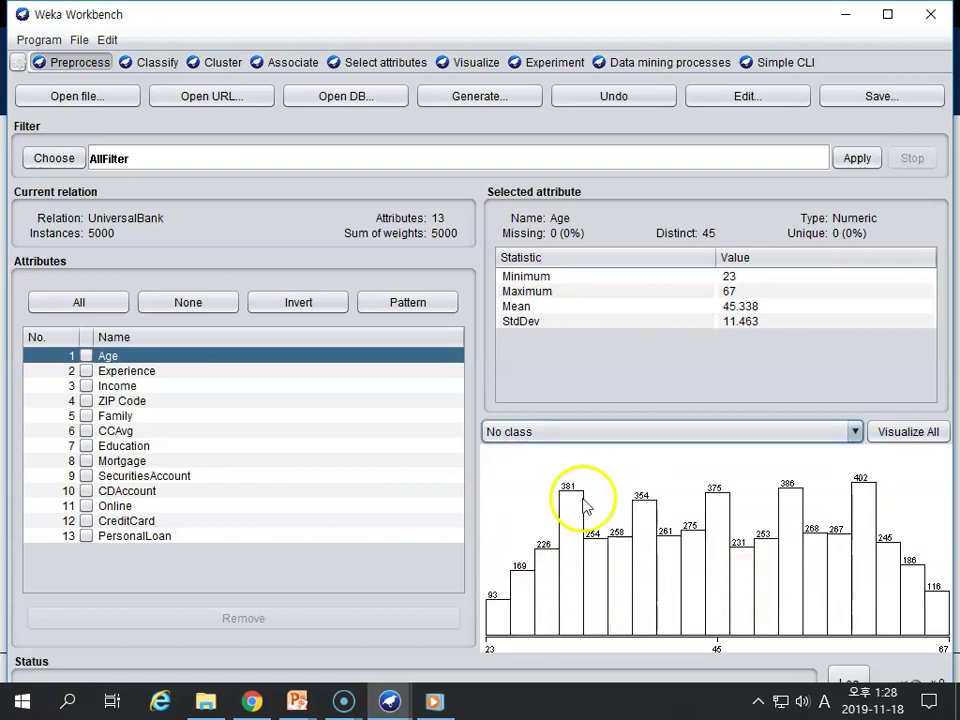
mouse_move(946, 568)
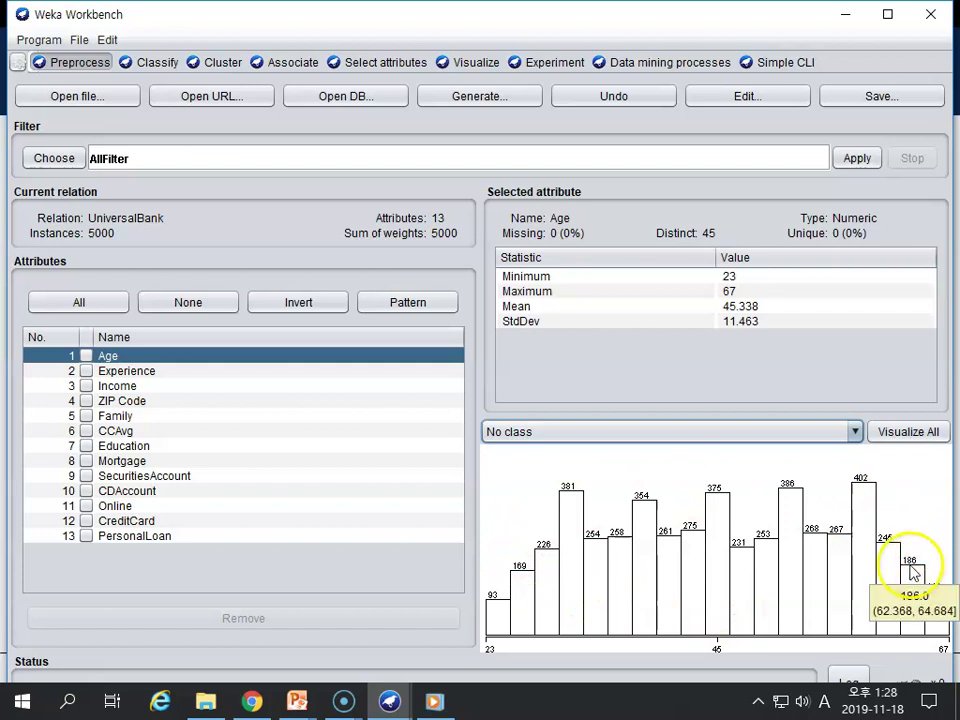
mouse_move(910, 535)
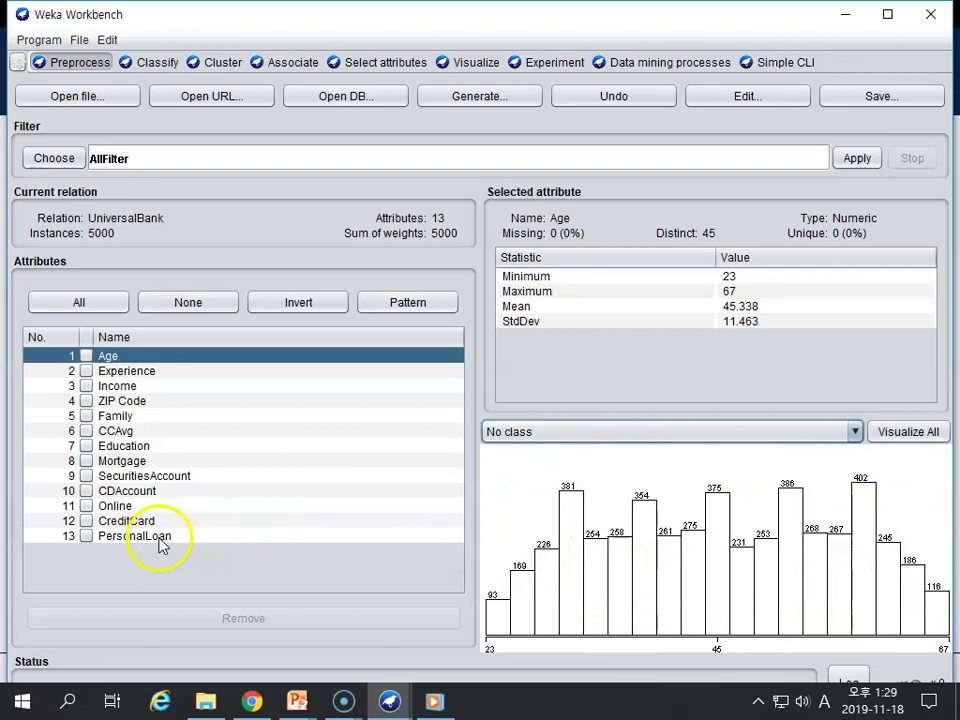
Set the class of the Age histogram to PersonalLoan (Nom).
left_click(857, 440)
left_click(856, 436)
left_click(856, 436)
left_click(856, 436)
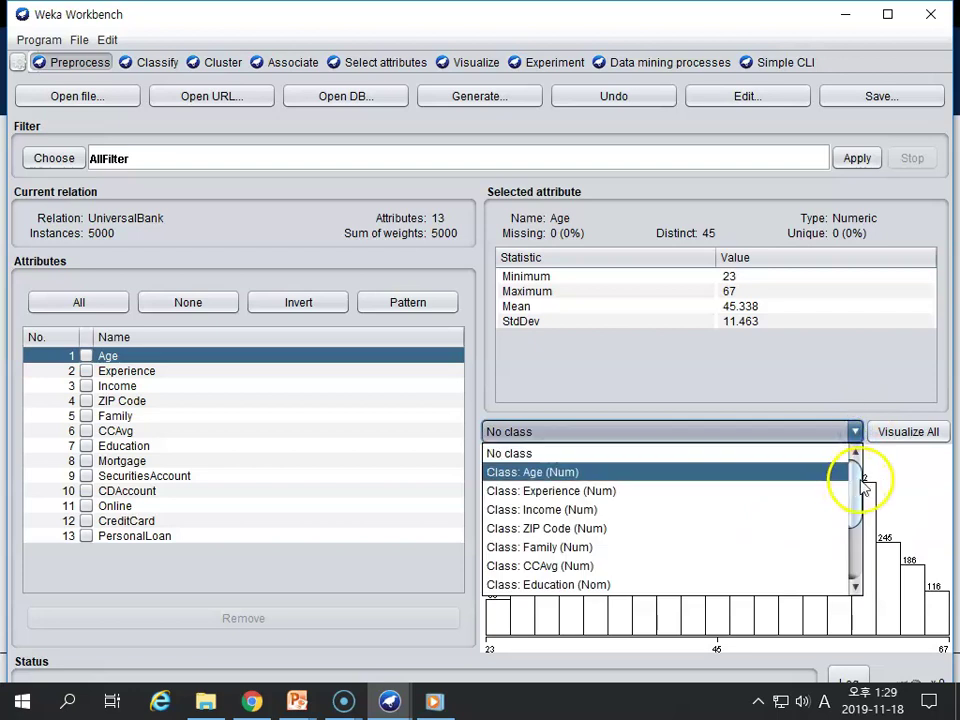
left_click_drag(860, 485, 851, 568)
left_click(546, 588)
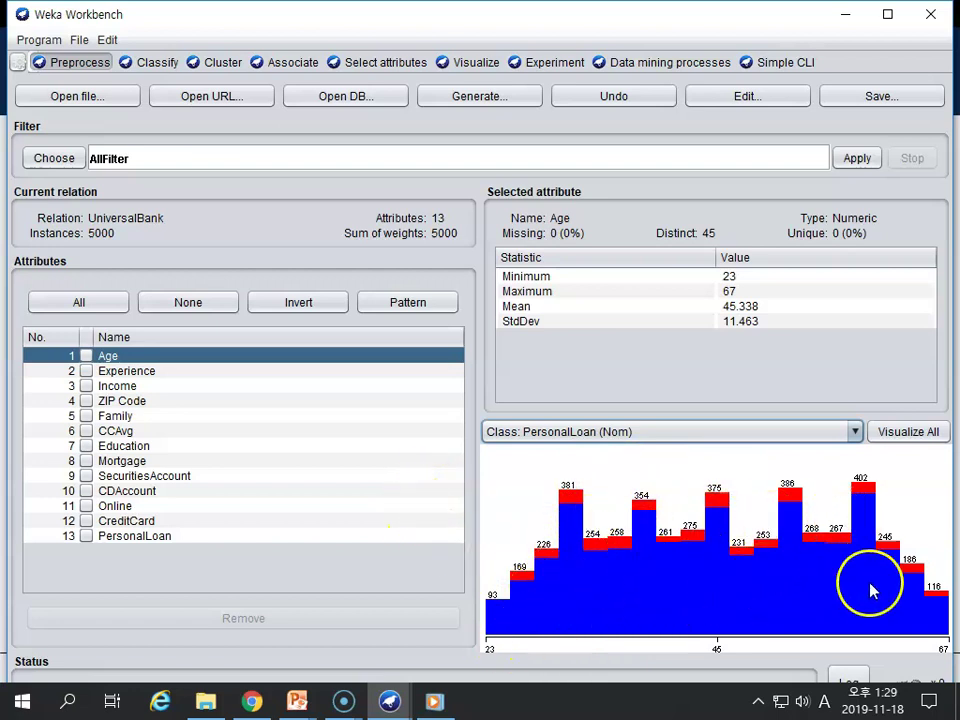
Examine the statistics and PersonalLoan-coloured distributions of the attributes from Experience through Online, and return to Age.
left_click(137, 371)
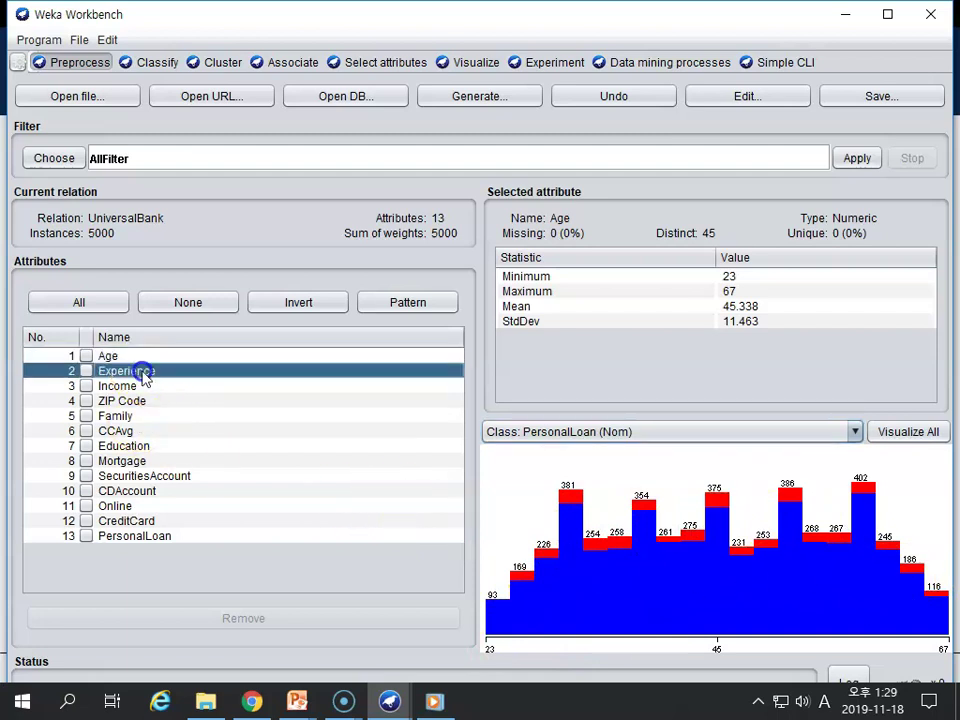
left_click(129, 388)
left_click(131, 402)
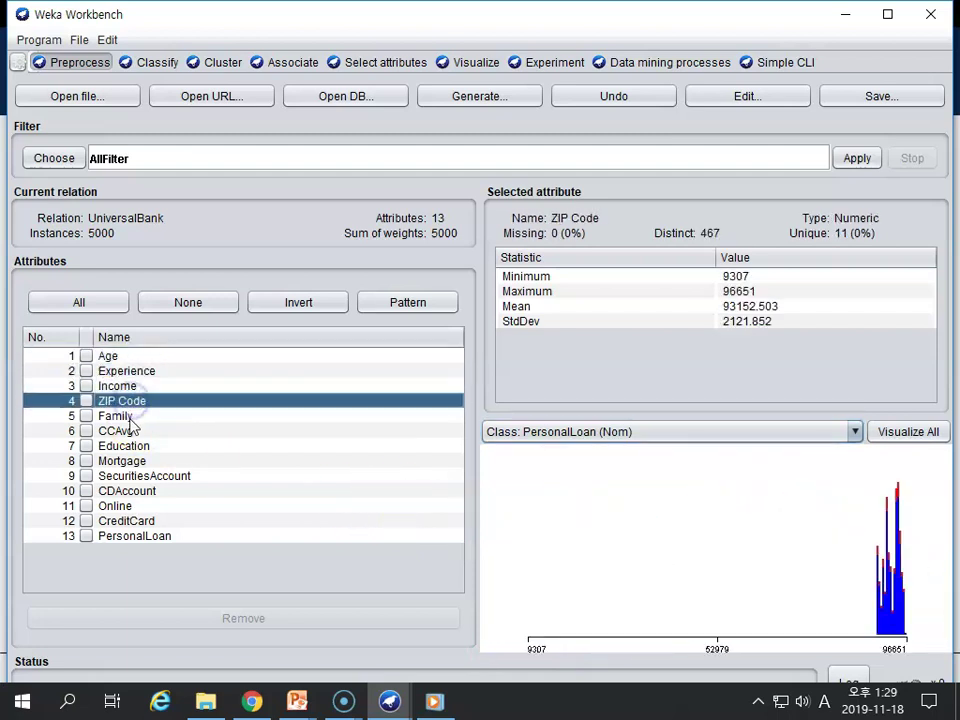
left_click(125, 416)
left_click(133, 446)
left_click(131, 432)
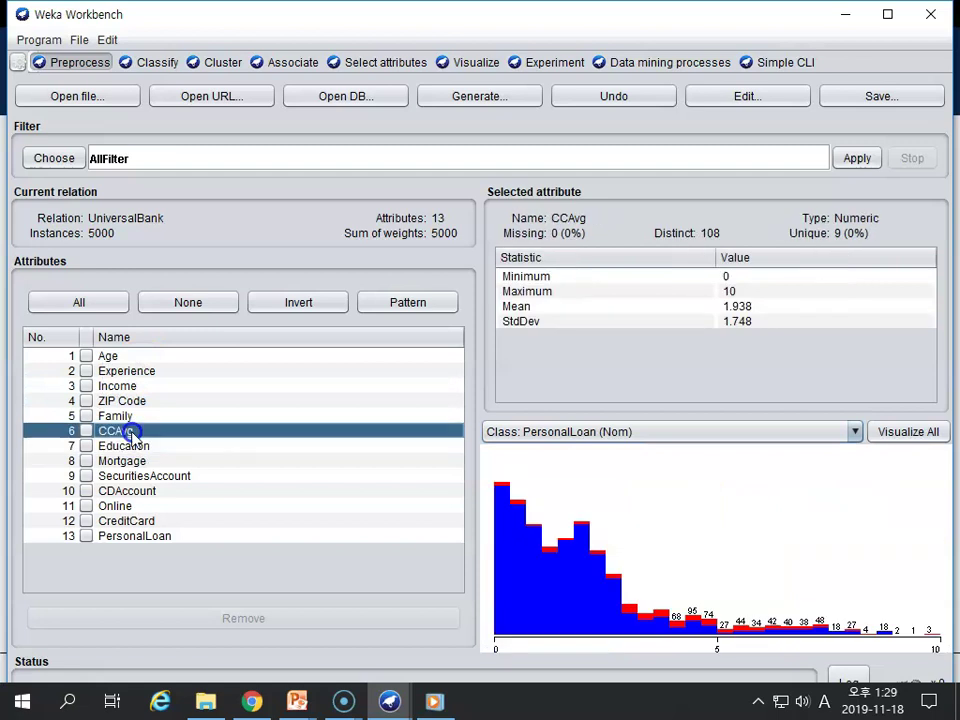
left_click(136, 447)
left_click(133, 461)
left_click(133, 476)
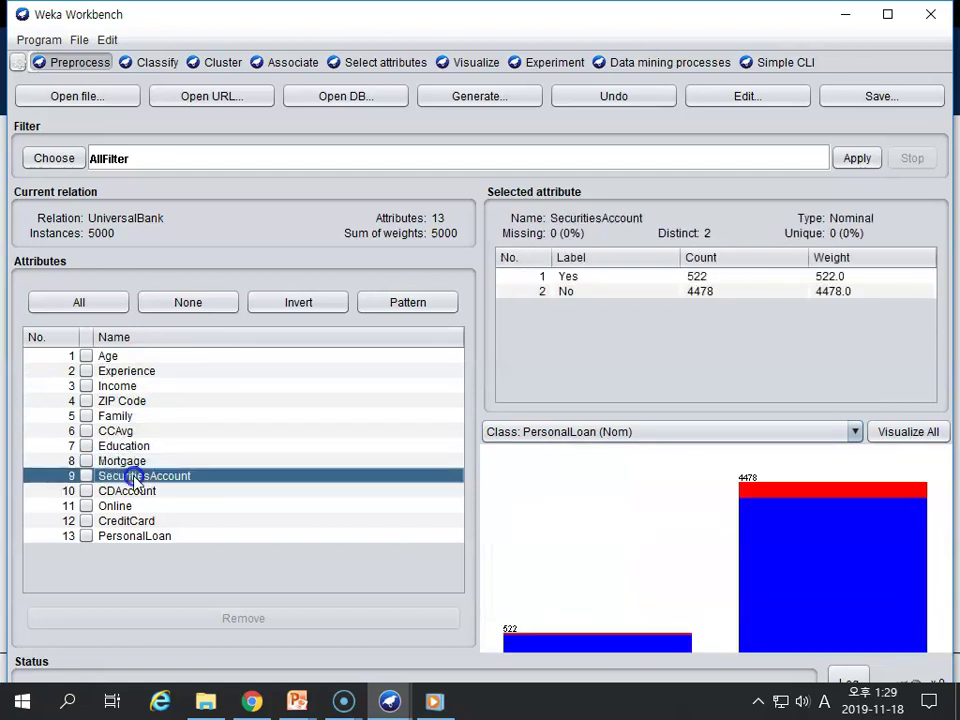
left_click(136, 492)
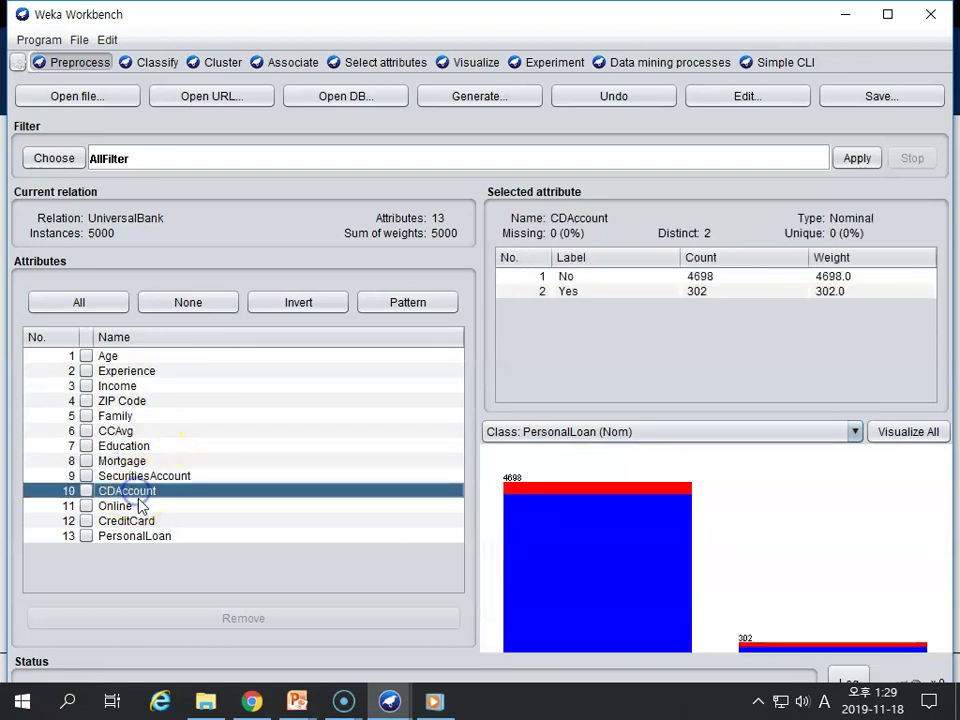
left_click(122, 506)
left_click(122, 476)
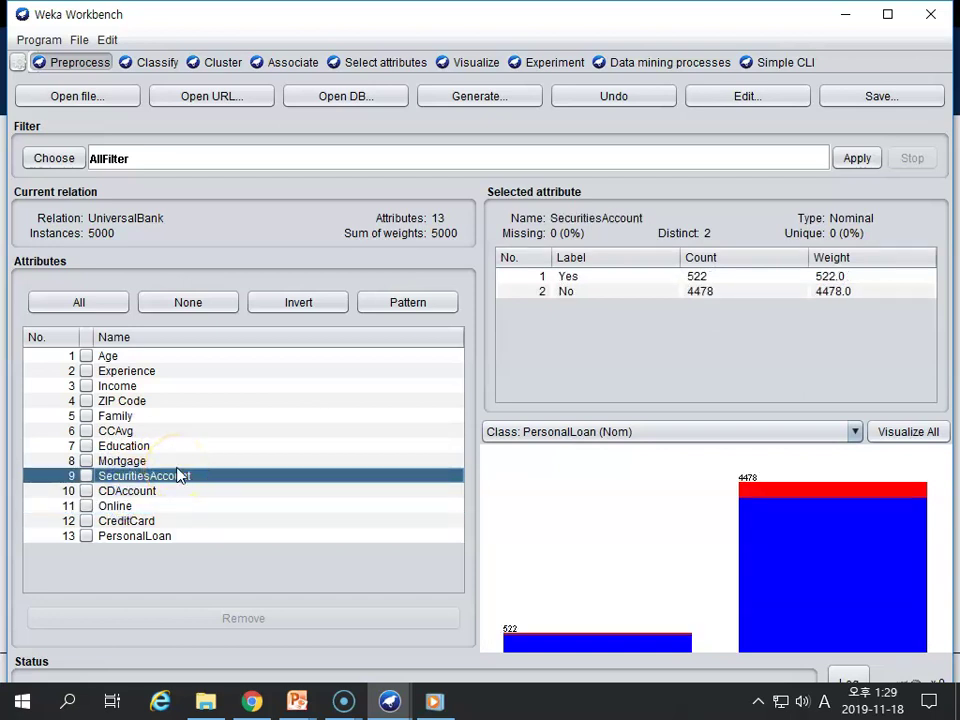
left_click(130, 357)
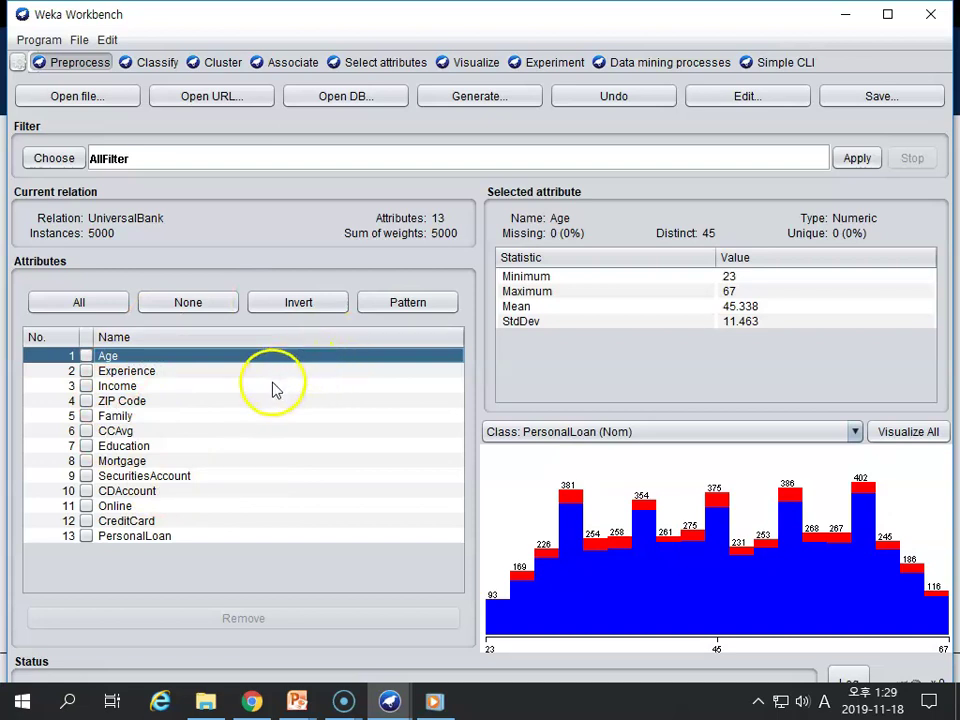
Visualize the distributions of all attributes together and close the overview without saving anything.
left_click(914, 438)
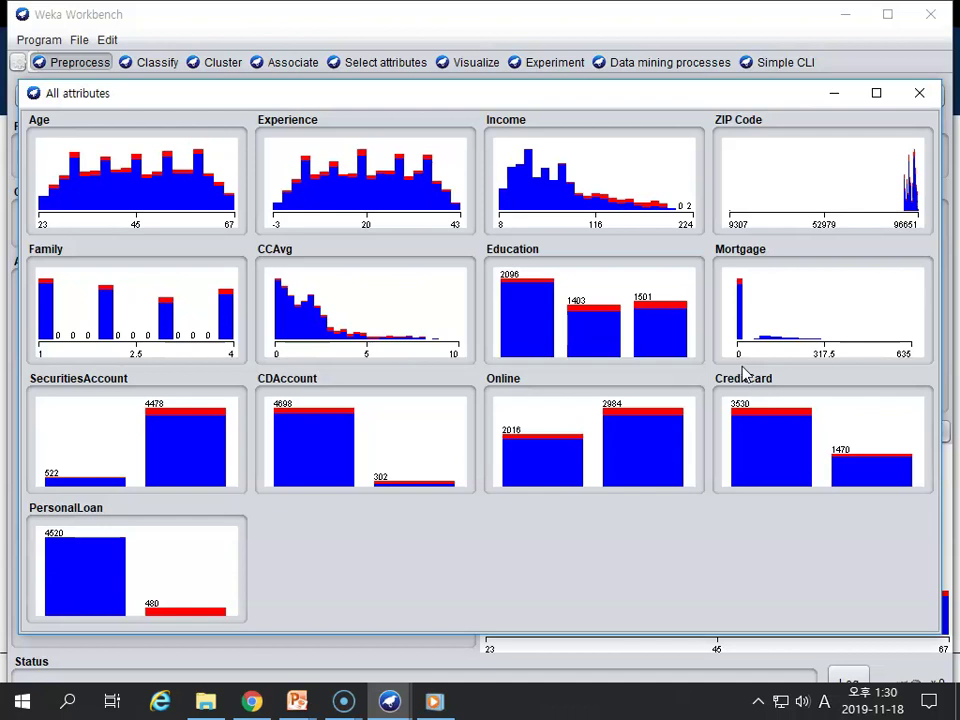
left_click(921, 97)
left_click(922, 97)
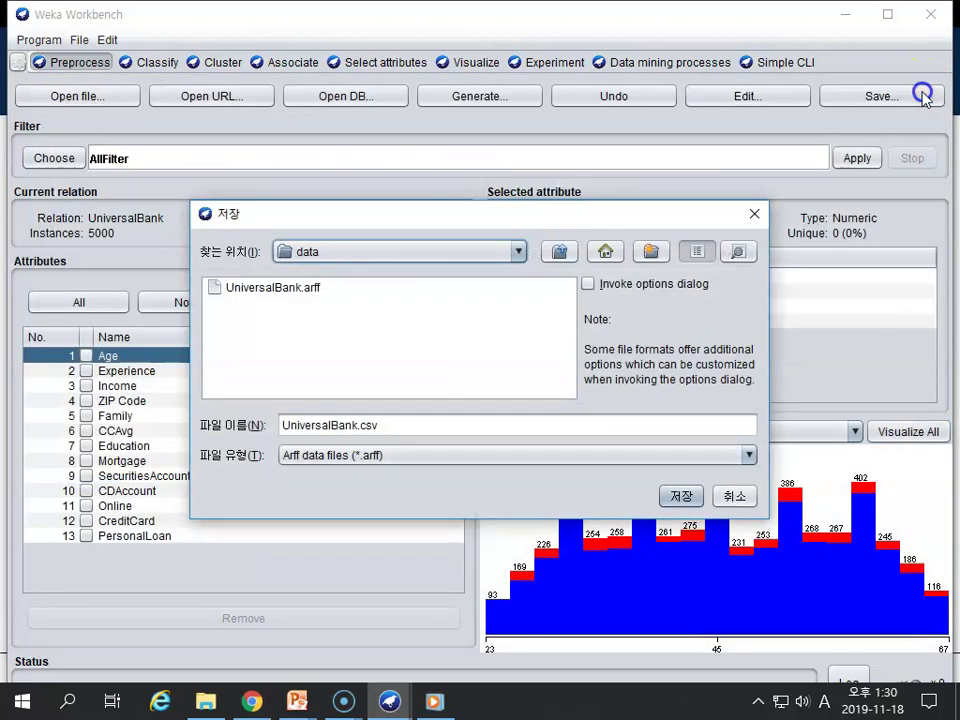
left_click(746, 497)
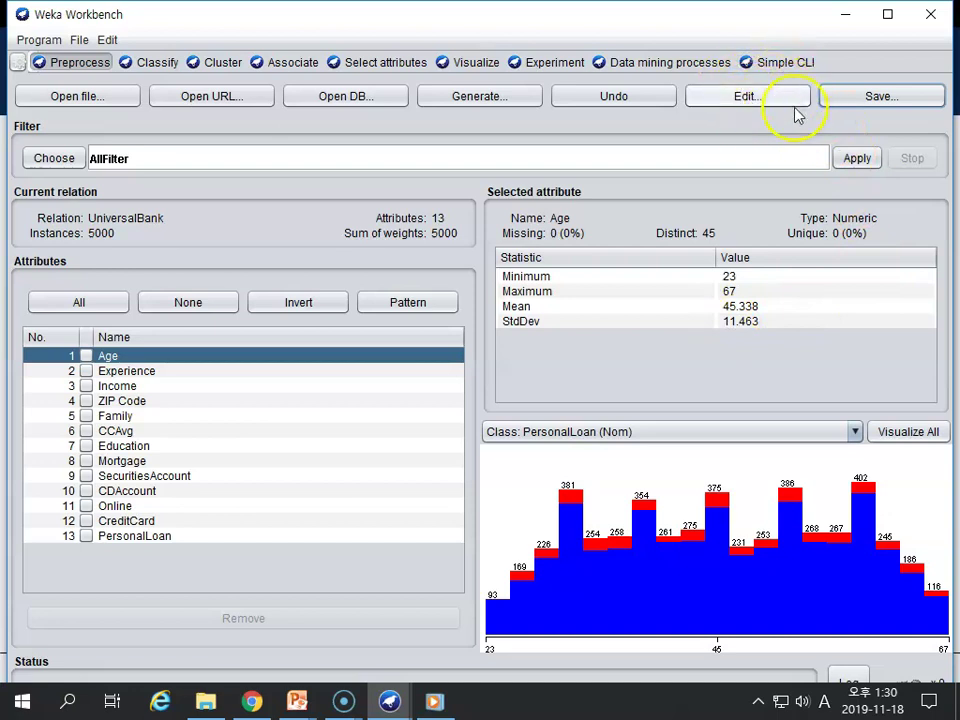
View the dataset's instances in the data editor, check the PersonalLoan choices of the first instance, and close it without changes.
left_click(745, 96)
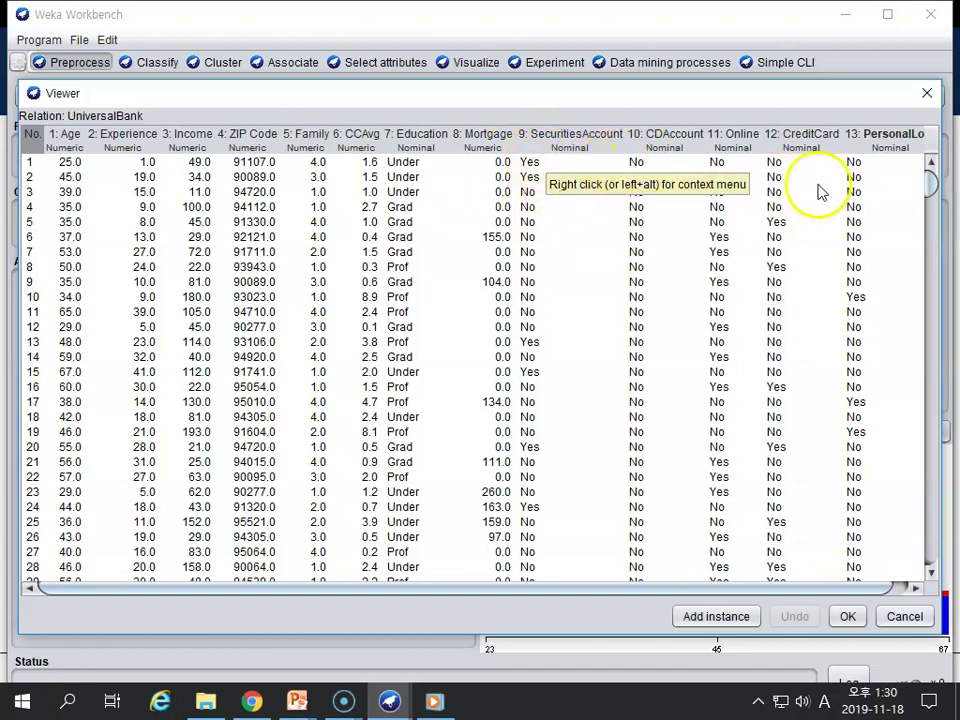
left_click(910, 165)
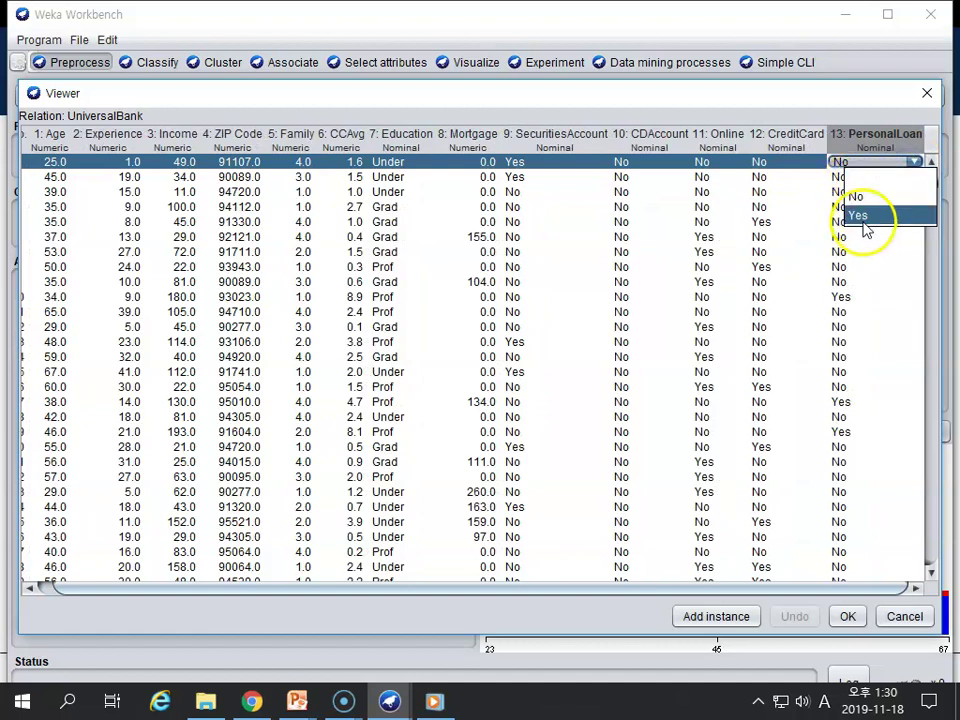
left_click(763, 93)
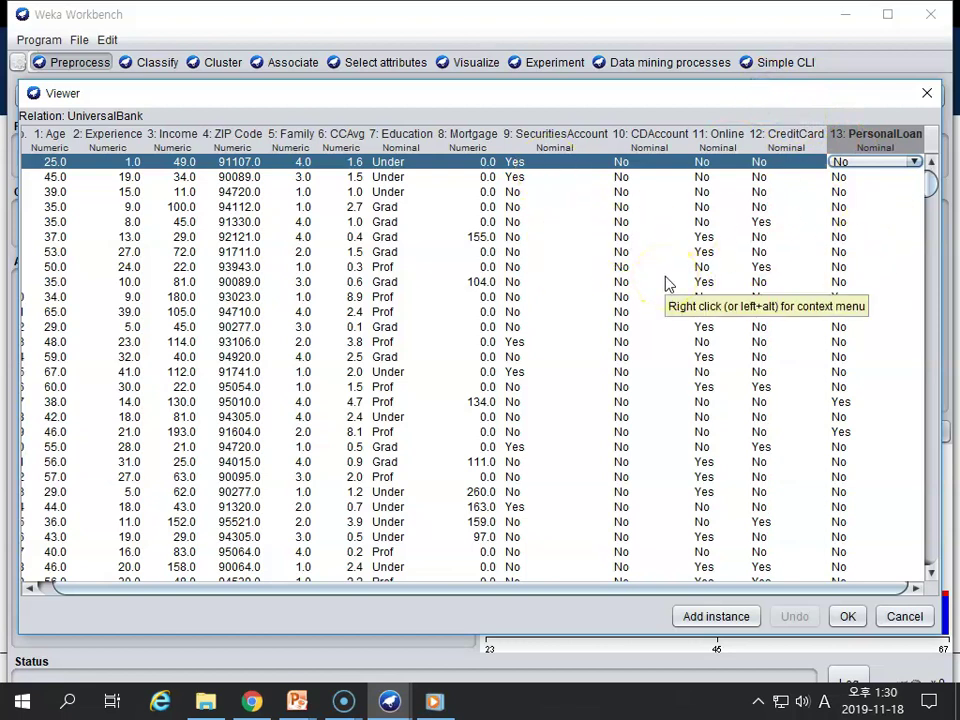
left_click(927, 93)
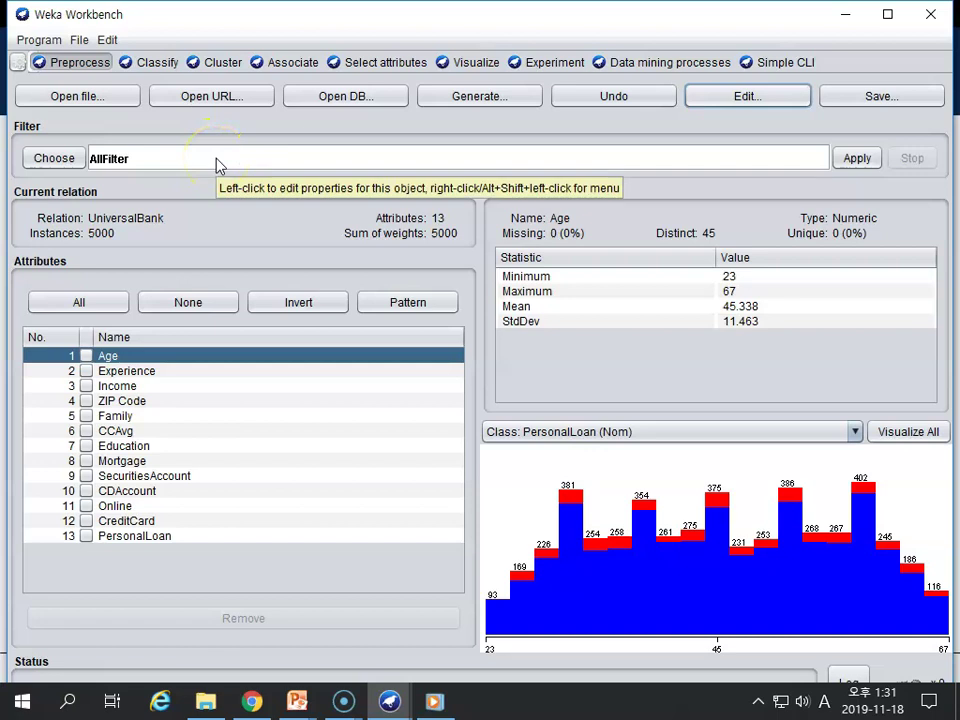
Review saving the dataset as an .arff file in the save dialog and the PowerPoint slide show, and return to Weka without saving.
left_click(883, 99)
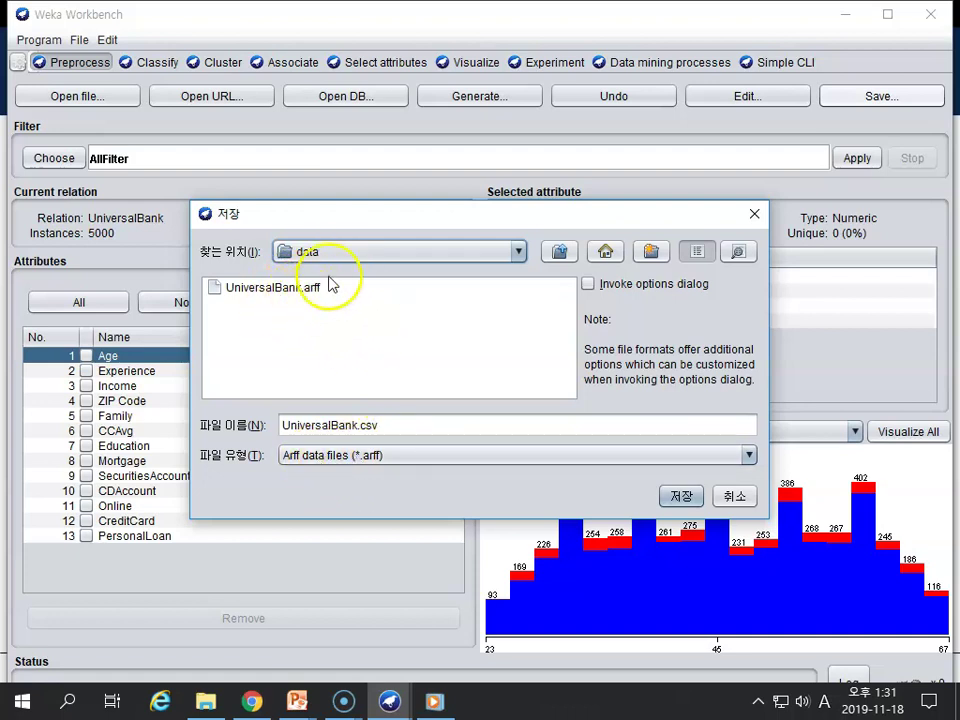
left_click(739, 497)
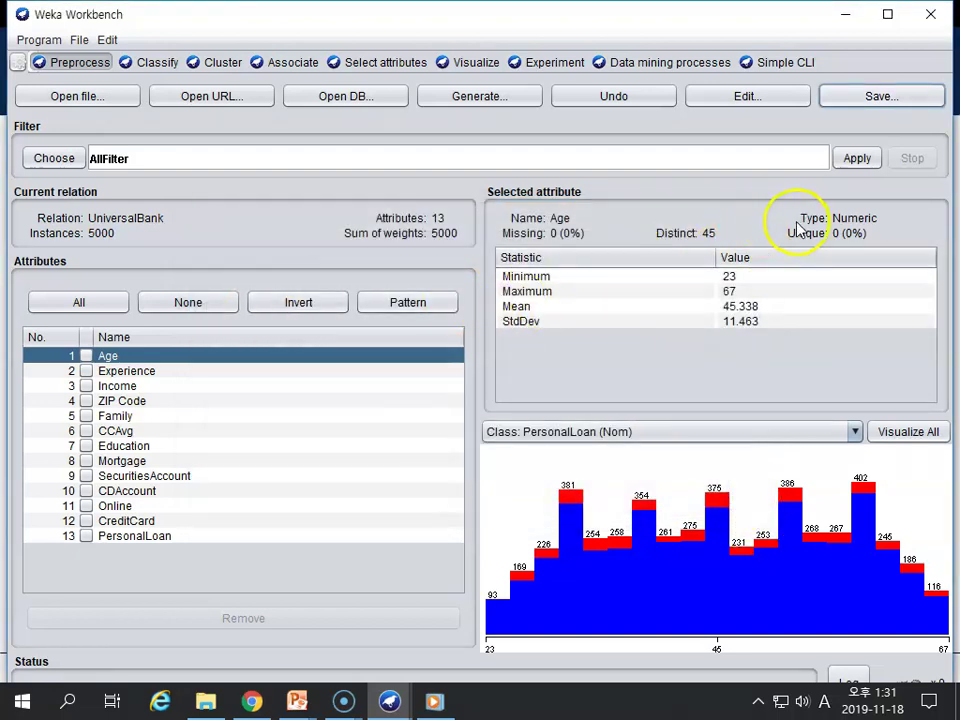
mouse_move(297, 702)
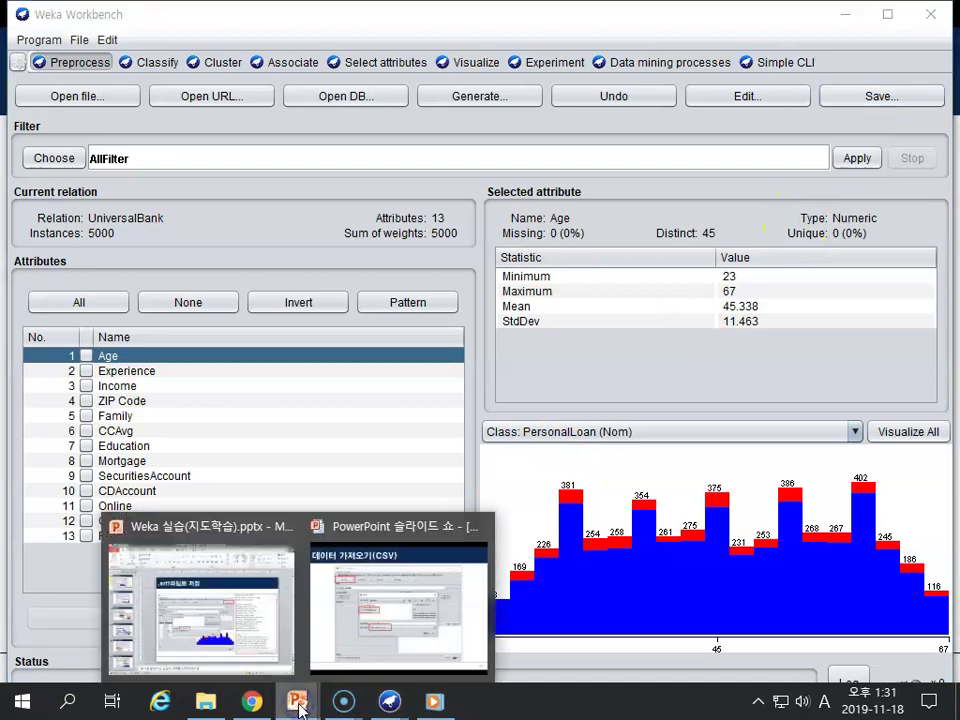
left_click(390, 620)
left_click(398, 618)
left_click(589, 525)
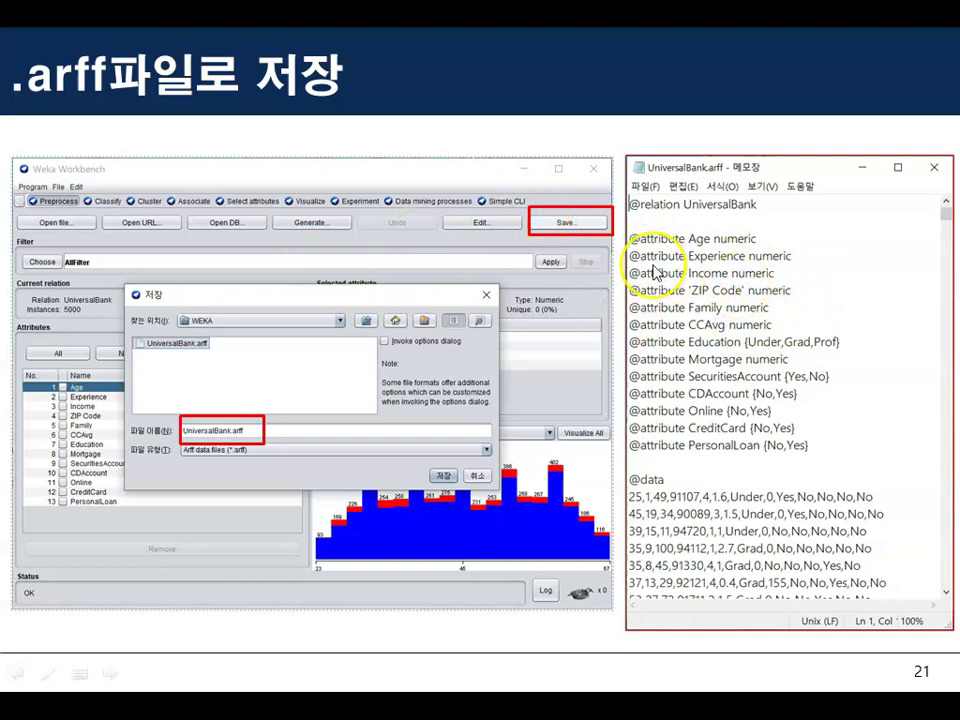
key("alt+Tab")
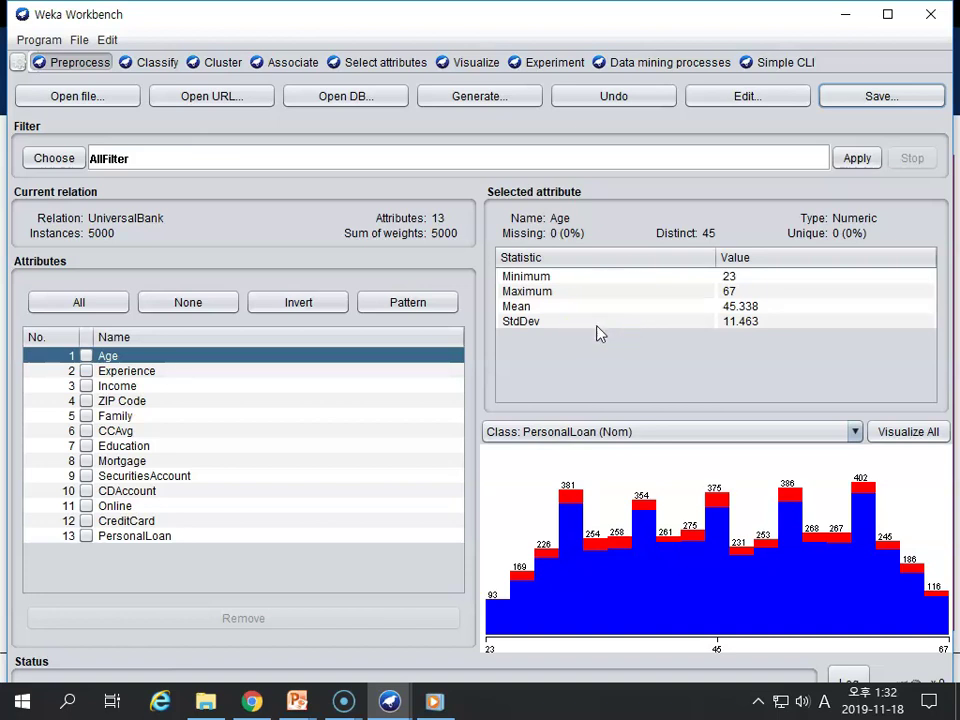
Remove the ZIP Code attribute from the dataset and undo the removal.
left_click(86, 401)
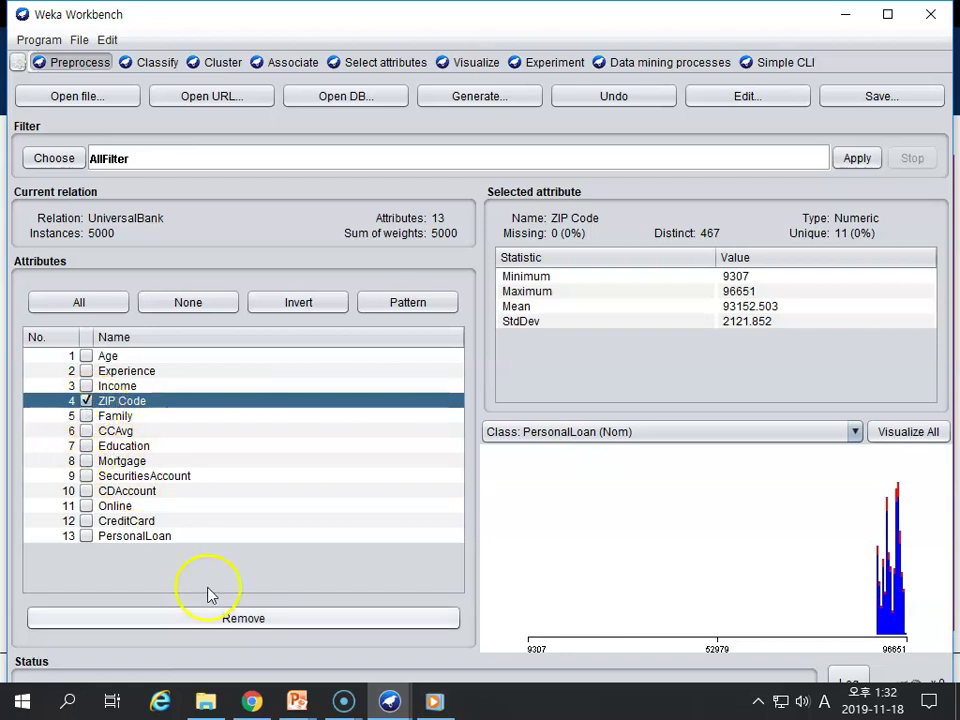
left_click(259, 621)
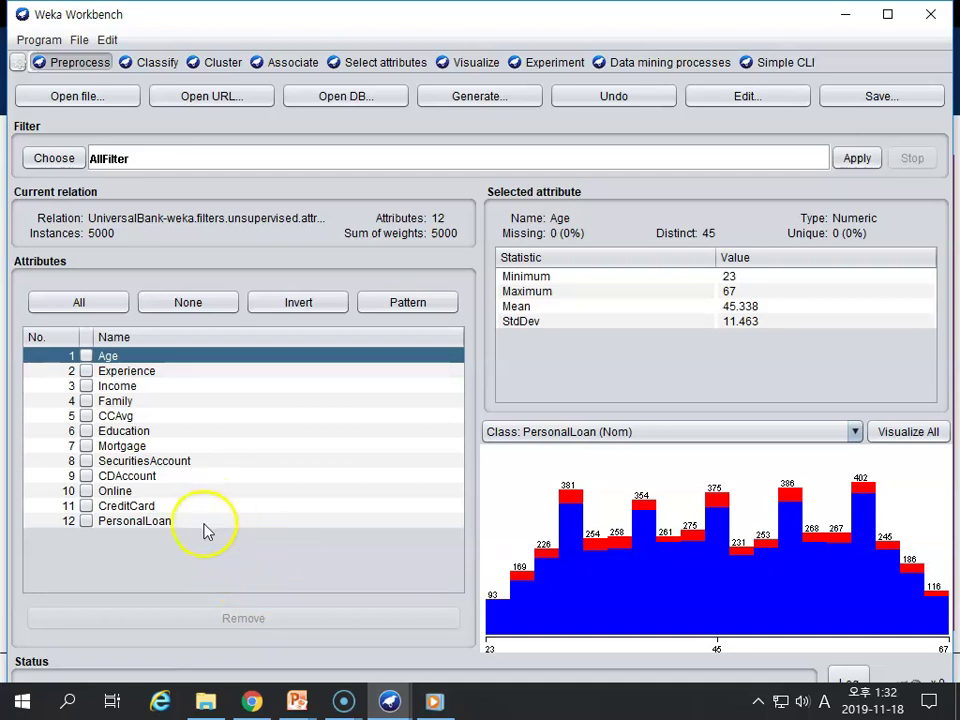
left_click(618, 98)
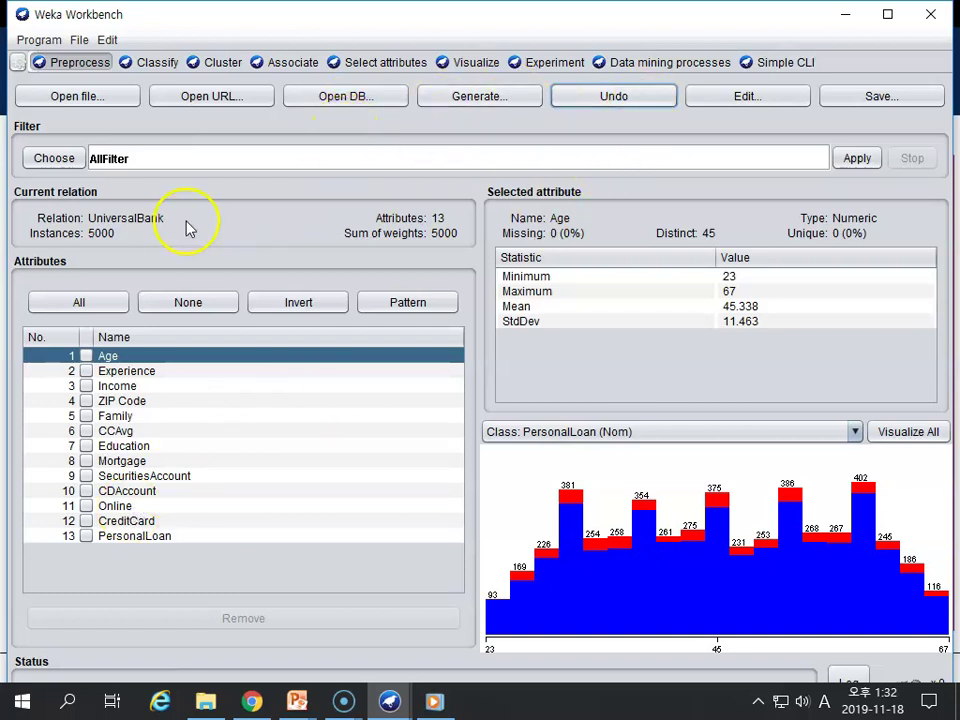
Remove the ZIP Code attribute from the UniversalBank dataset.
left_click(86, 400)
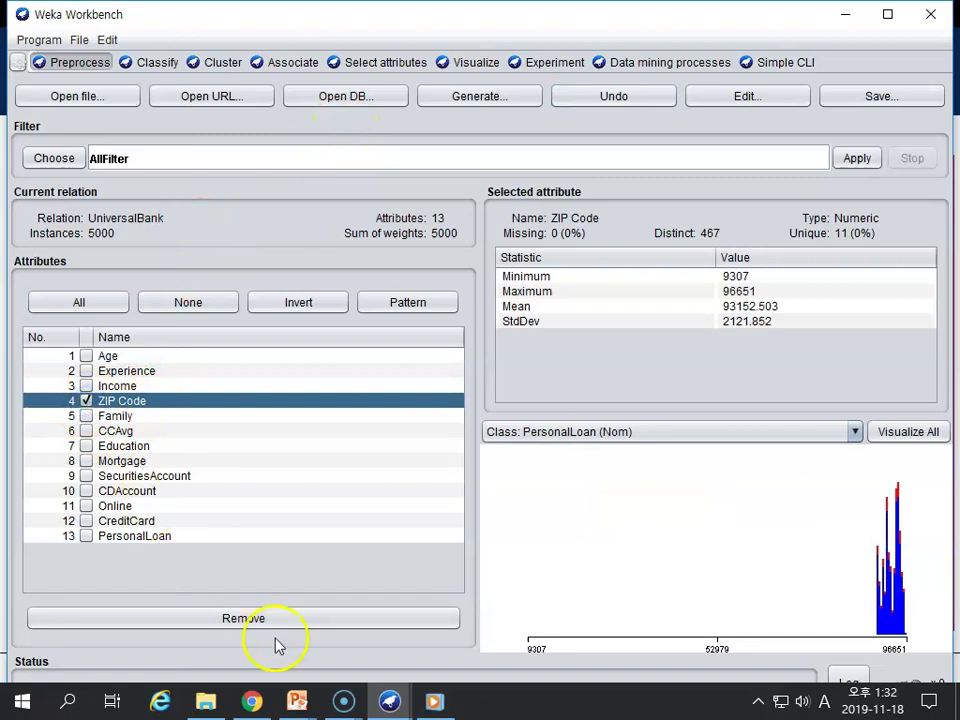
left_click(250, 619)
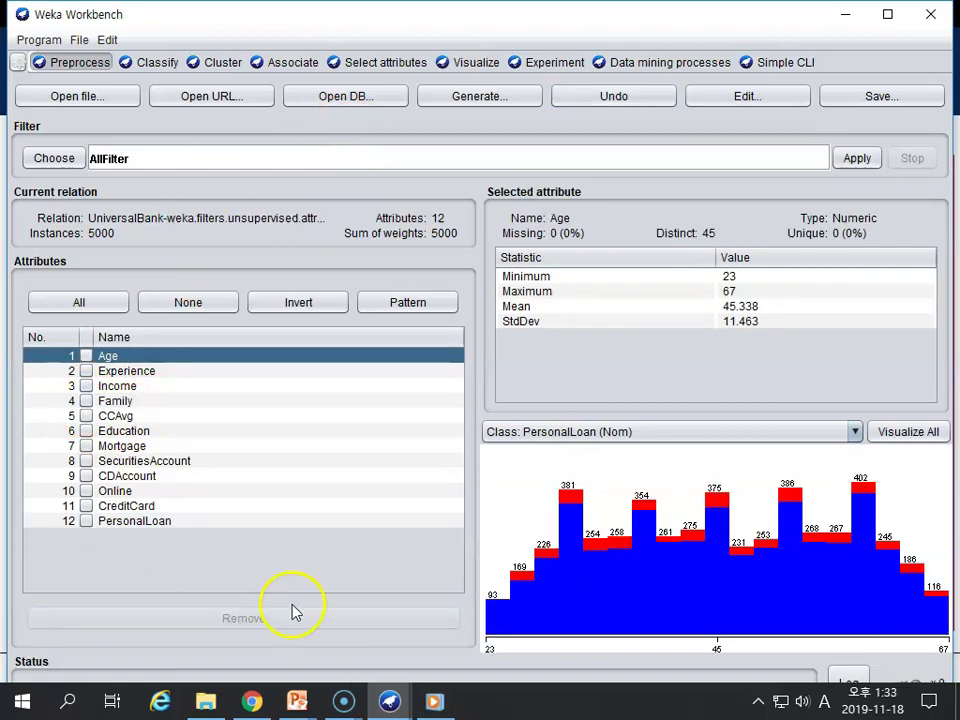